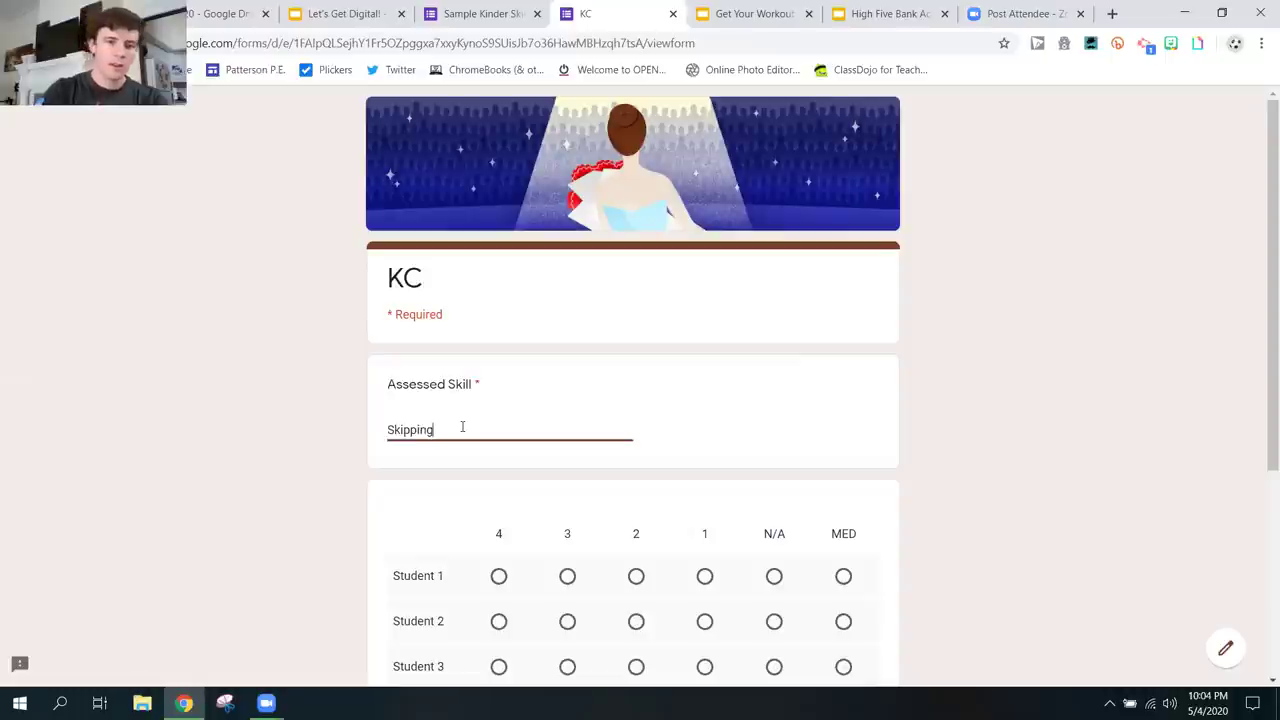
- Rate Students 1 through 6 on the Skipping assessment as 4, 2, 1, 3, N/A and MED respectively
scroll(464, 423, down, 2)
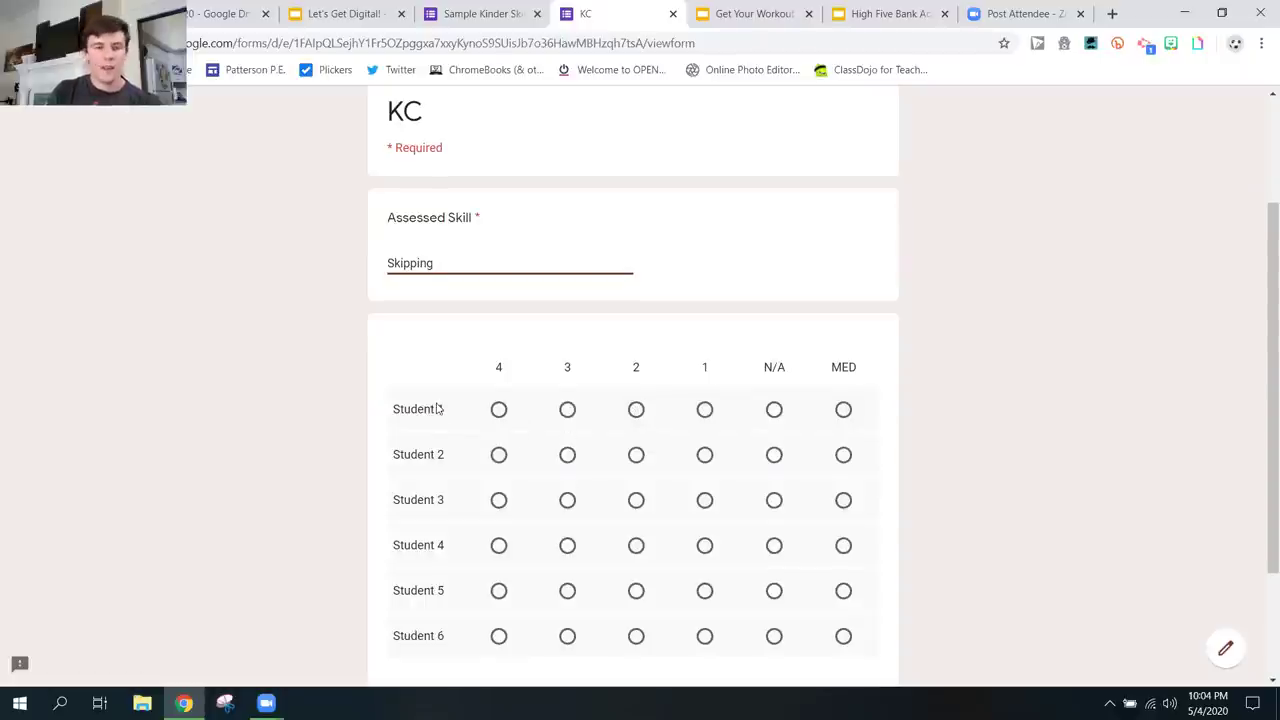
scroll(440, 415, down, 1)
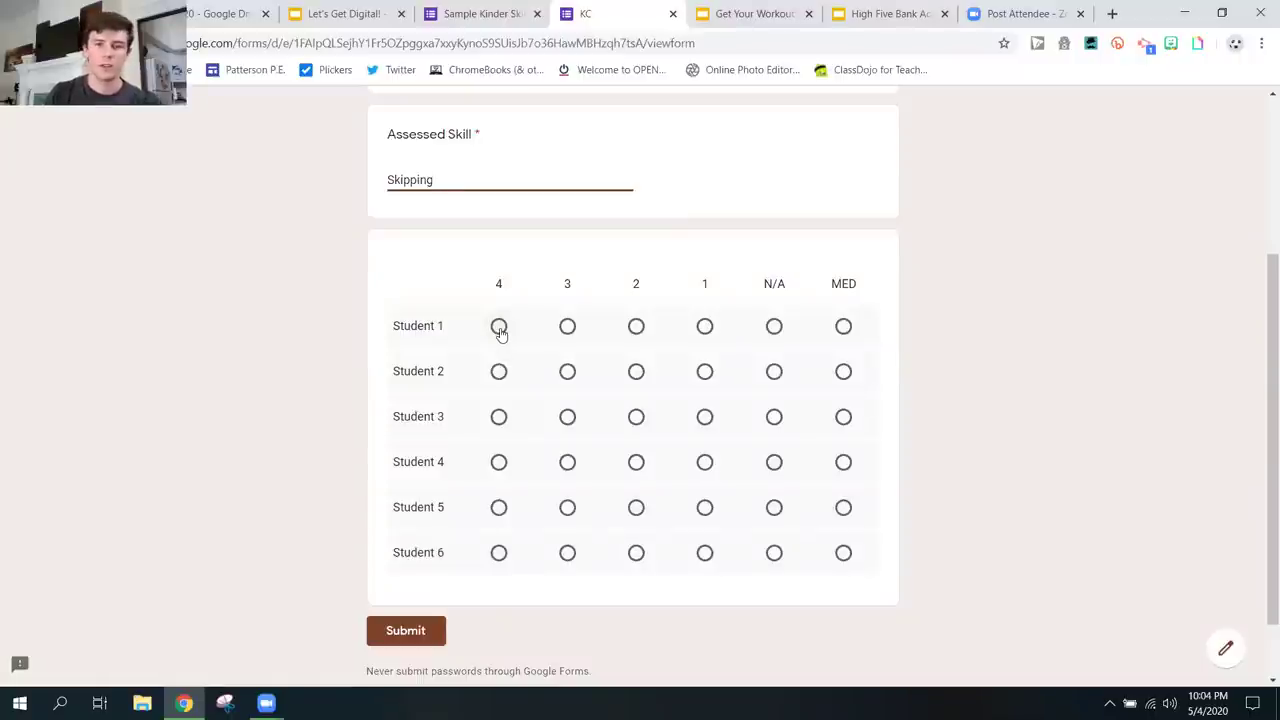
click(499, 328)
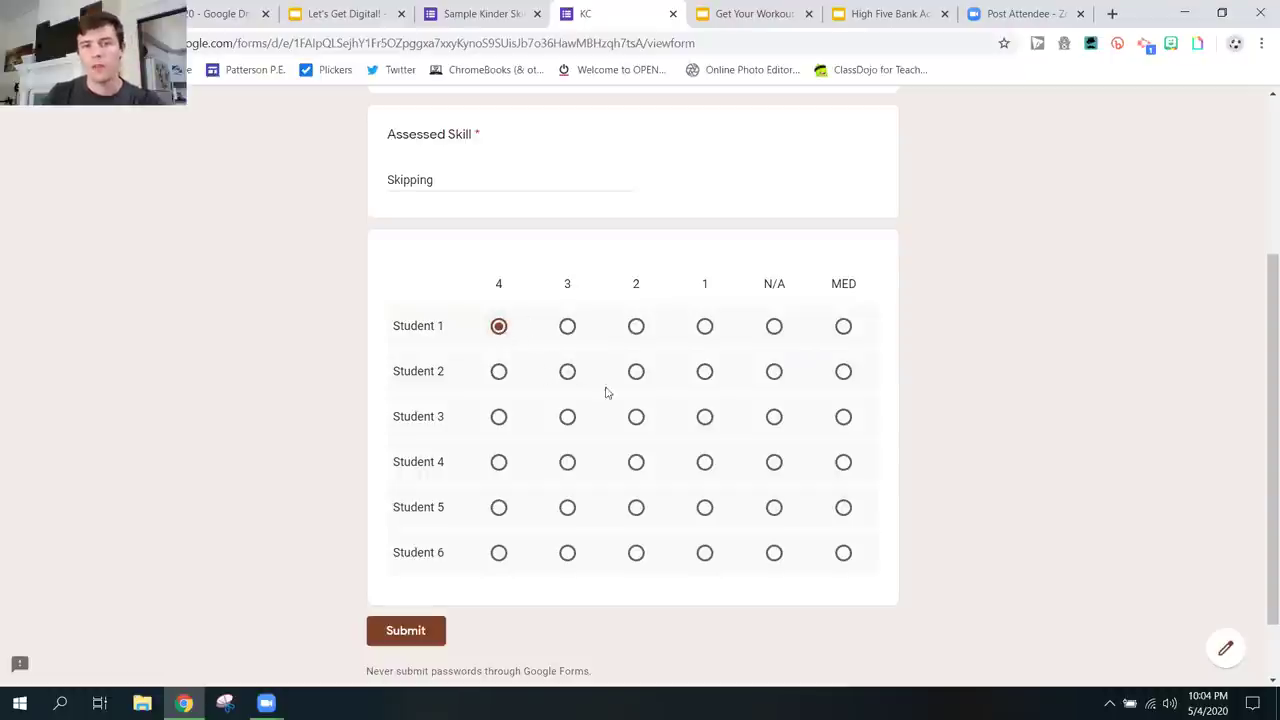
click(637, 375)
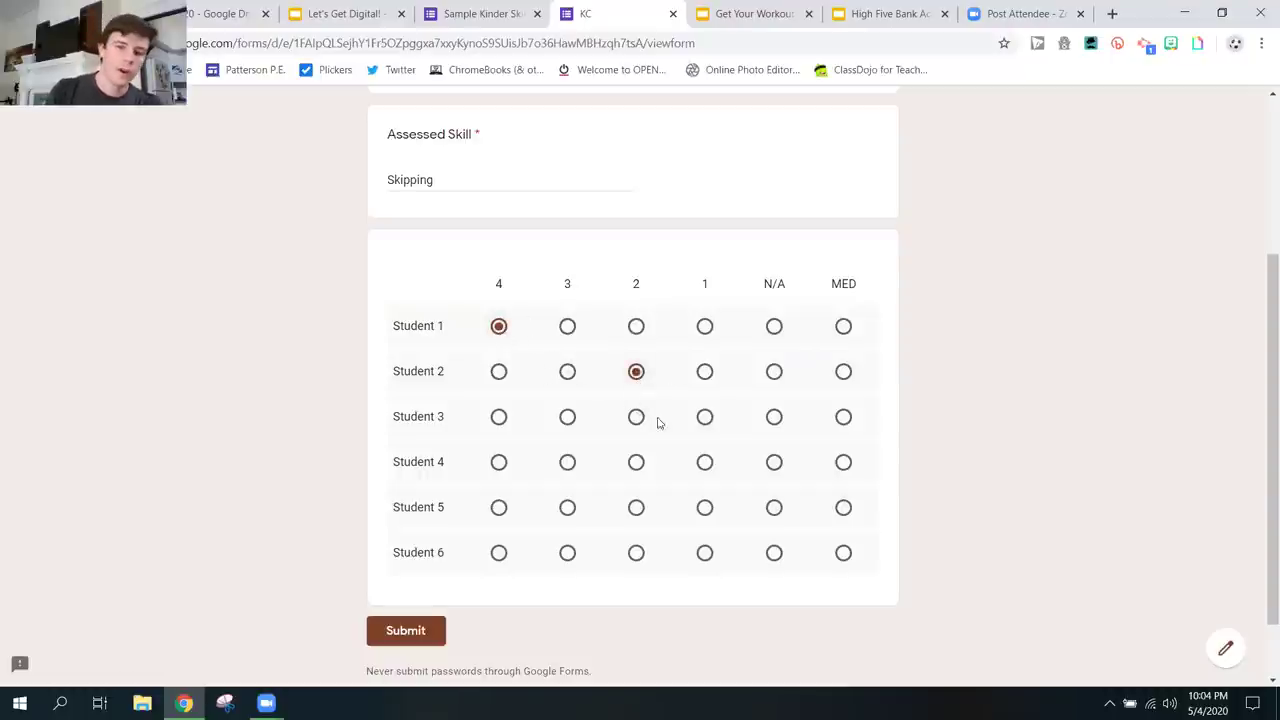
click(708, 423)
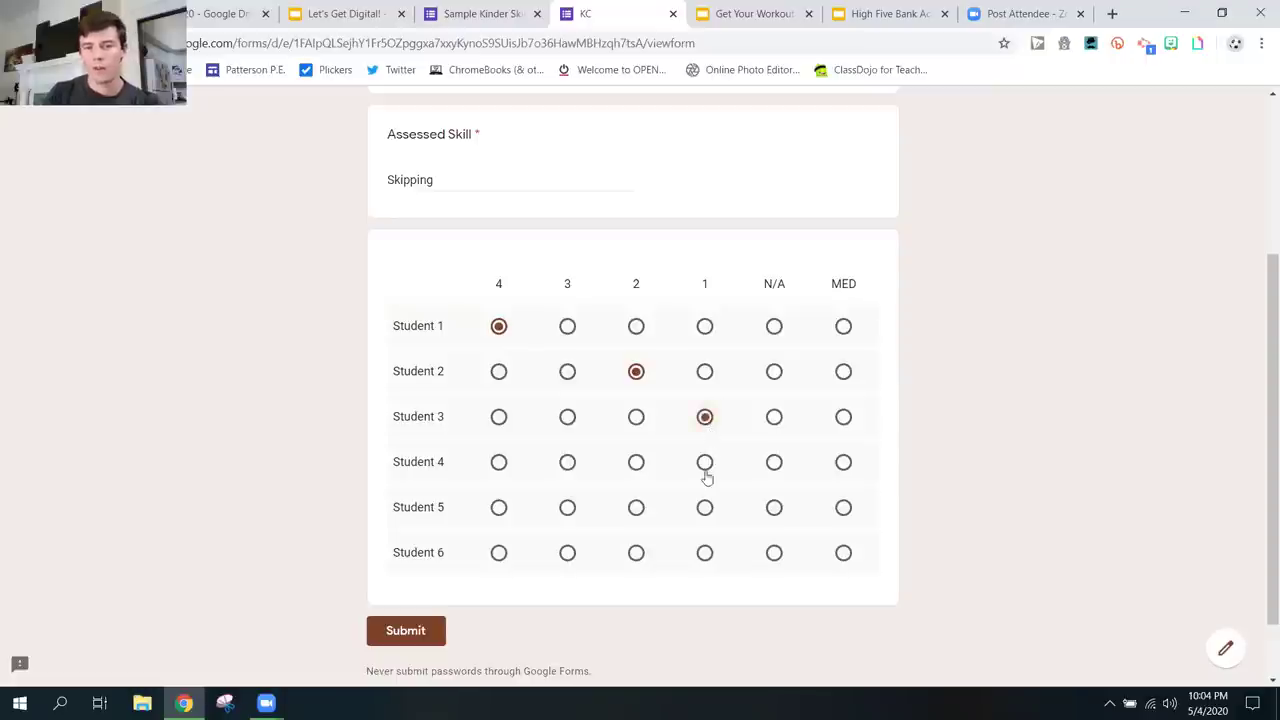
click(565, 466)
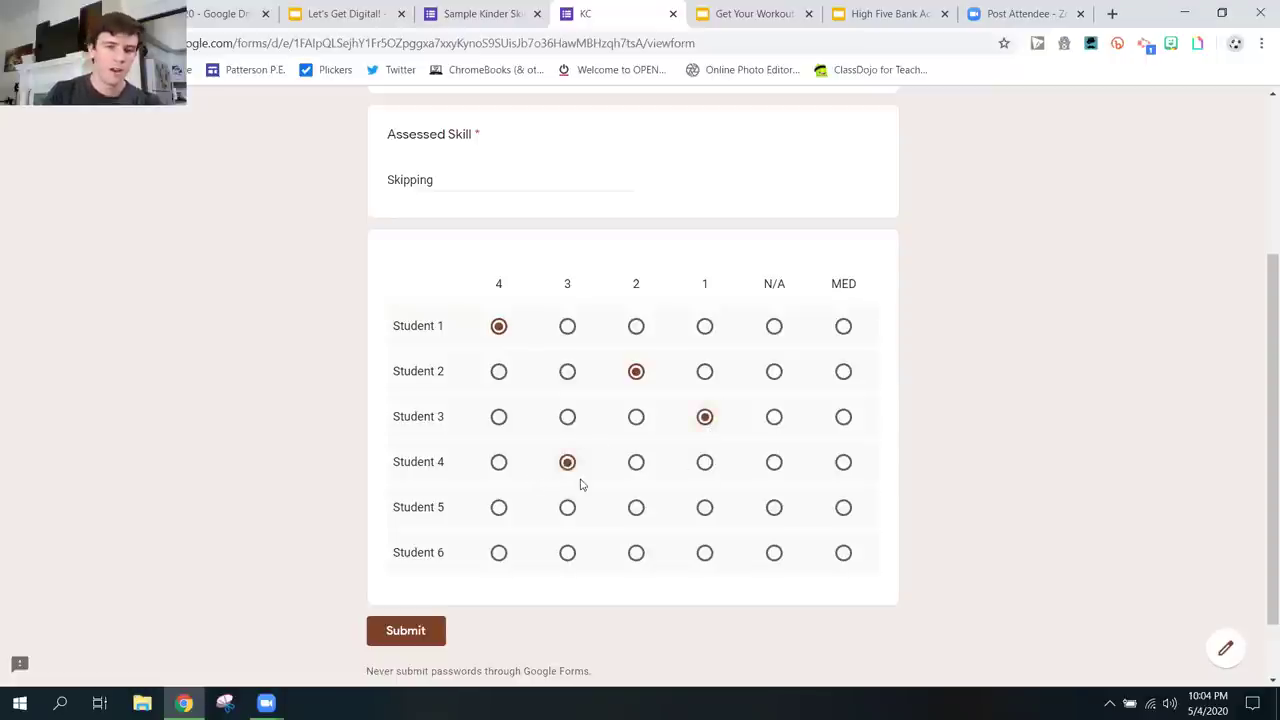
click(774, 511)
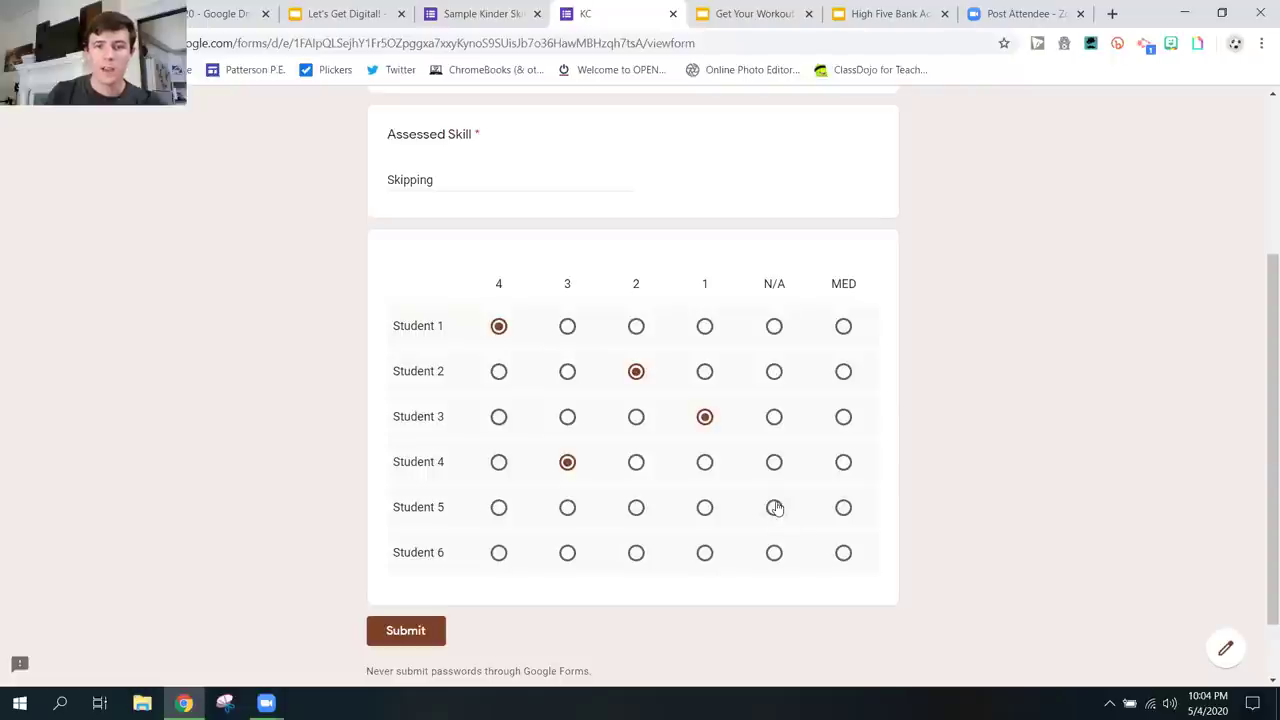
click(843, 553)
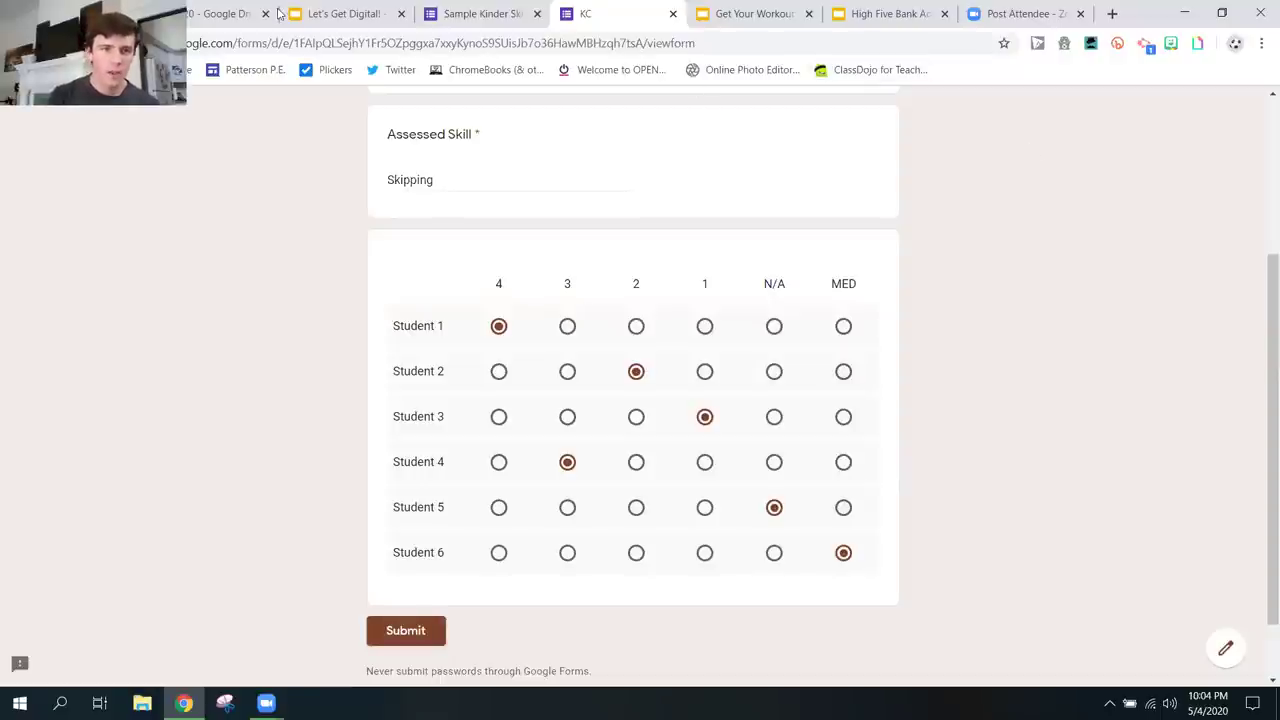
- Return to the Let's Get Digital! presentation and open the Health-Related Fitness quiz linked on the Assessment & Grading slide
click(340, 13)
click(667, 372)
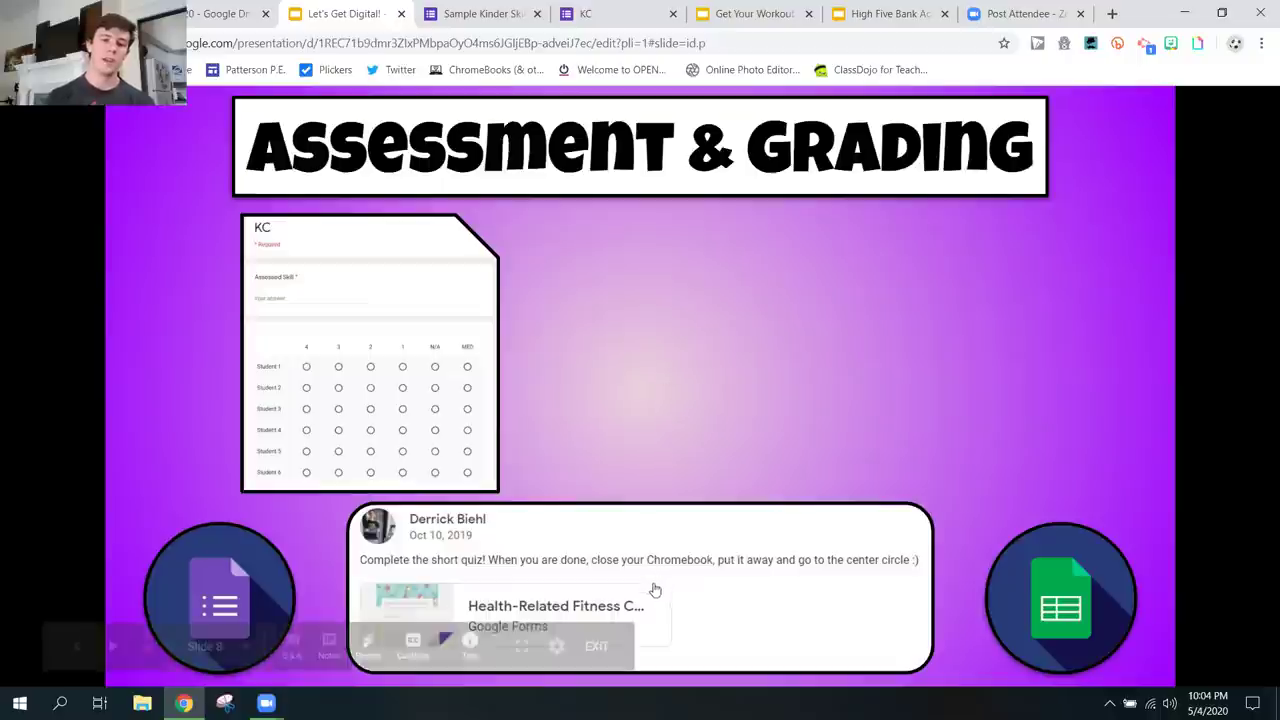
click(720, 598)
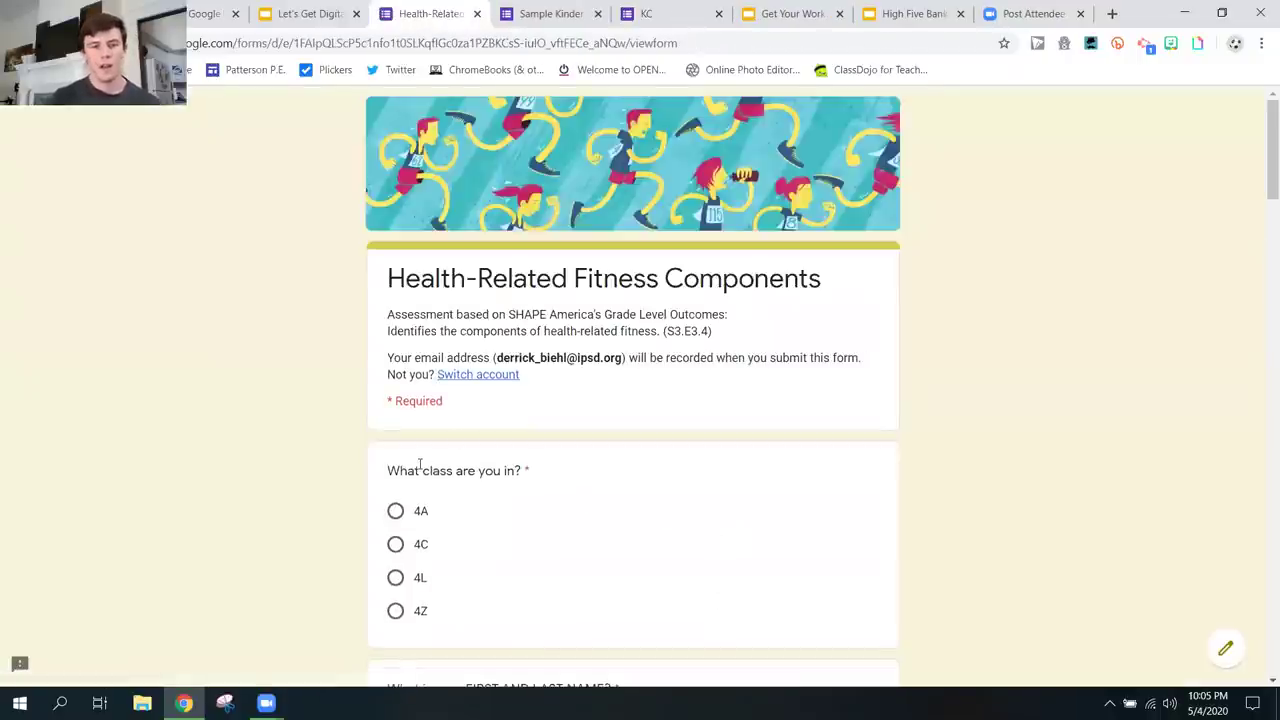
- Examine the quiz's class and name questions, the first fitness component questions, their answer choices and the point value
scroll(467, 432, down, 1)
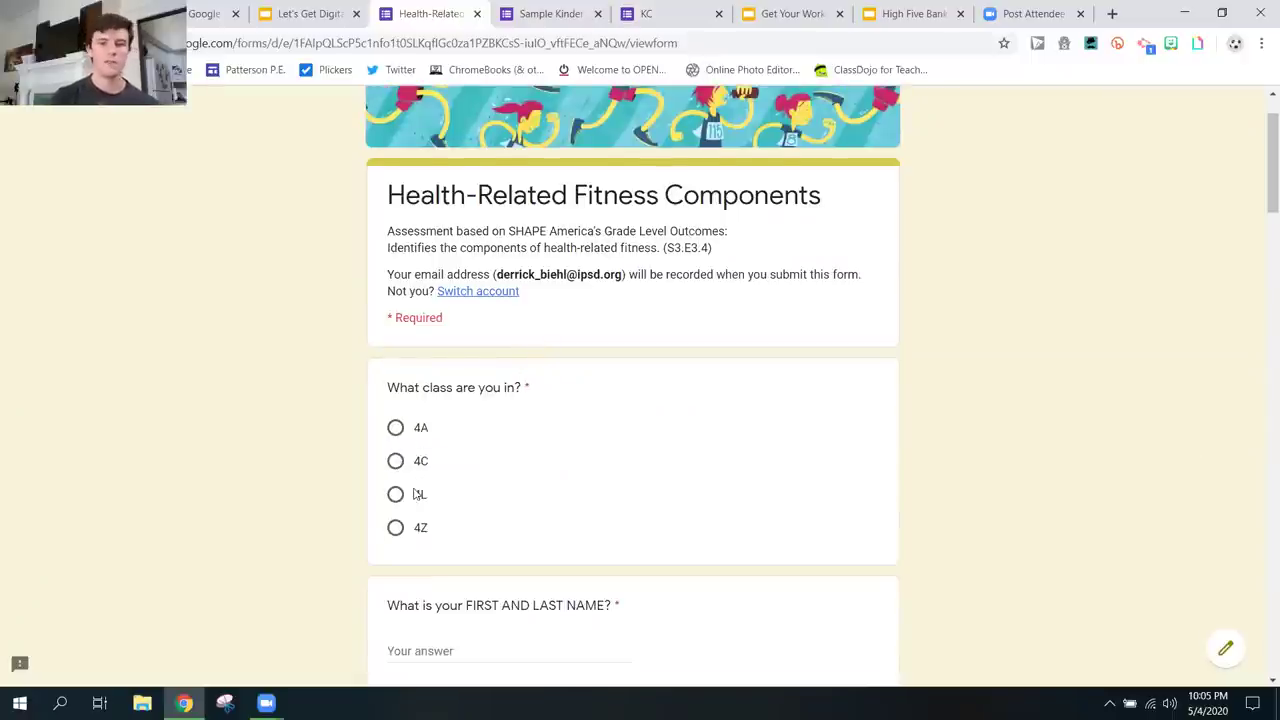
scroll(449, 434, down, 3)
scroll(500, 420, down, 2)
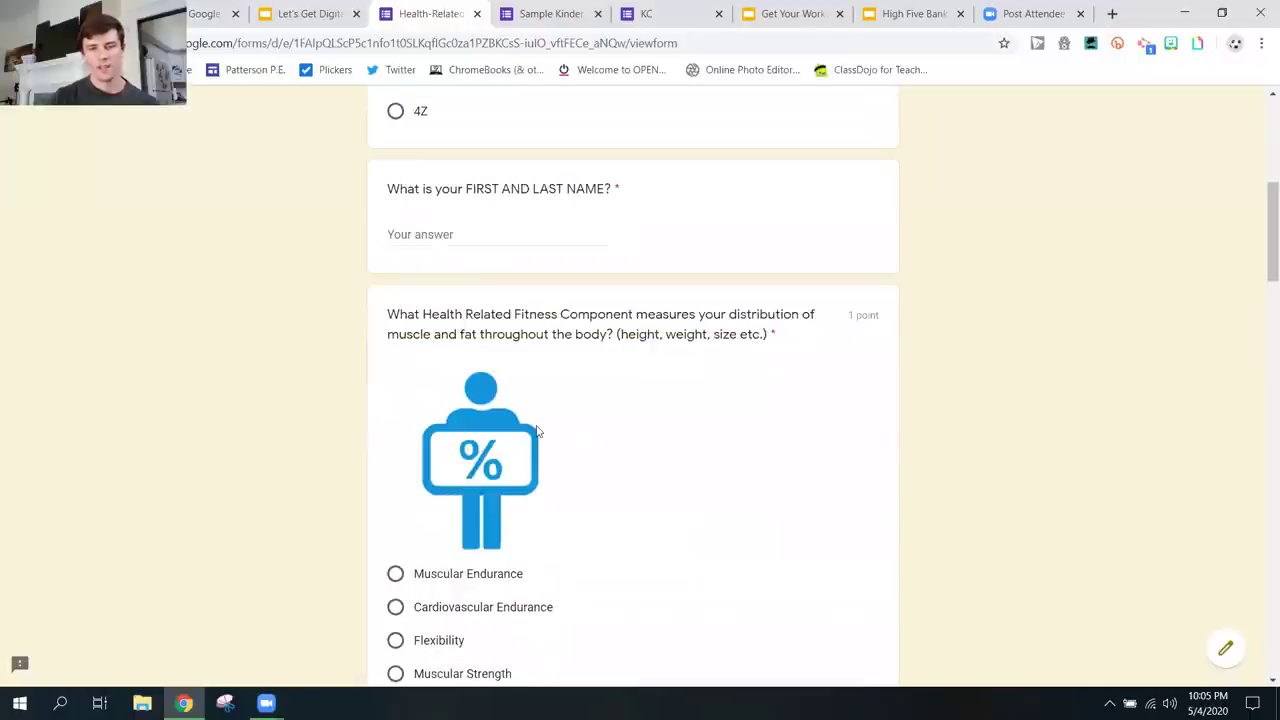
drag(846, 315, 889, 322)
scroll(817, 391, down, 1)
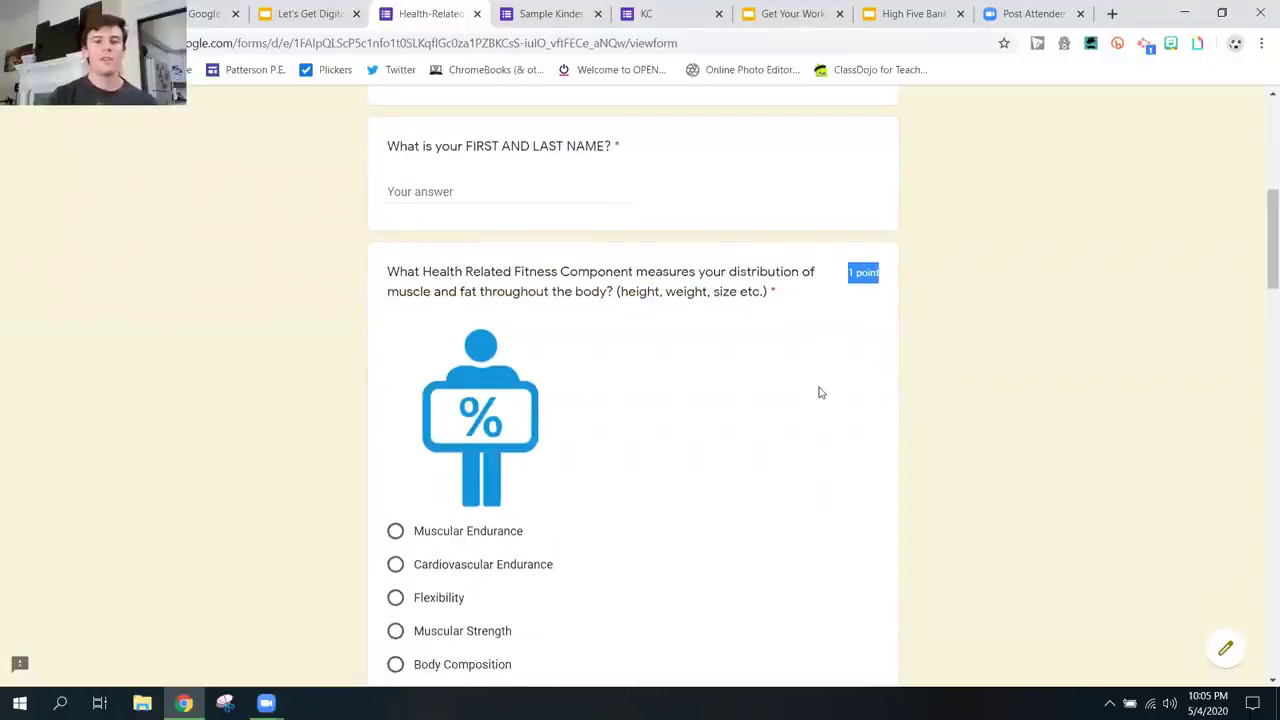
scroll(773, 350, down, 2)
scroll(771, 366, up, 2)
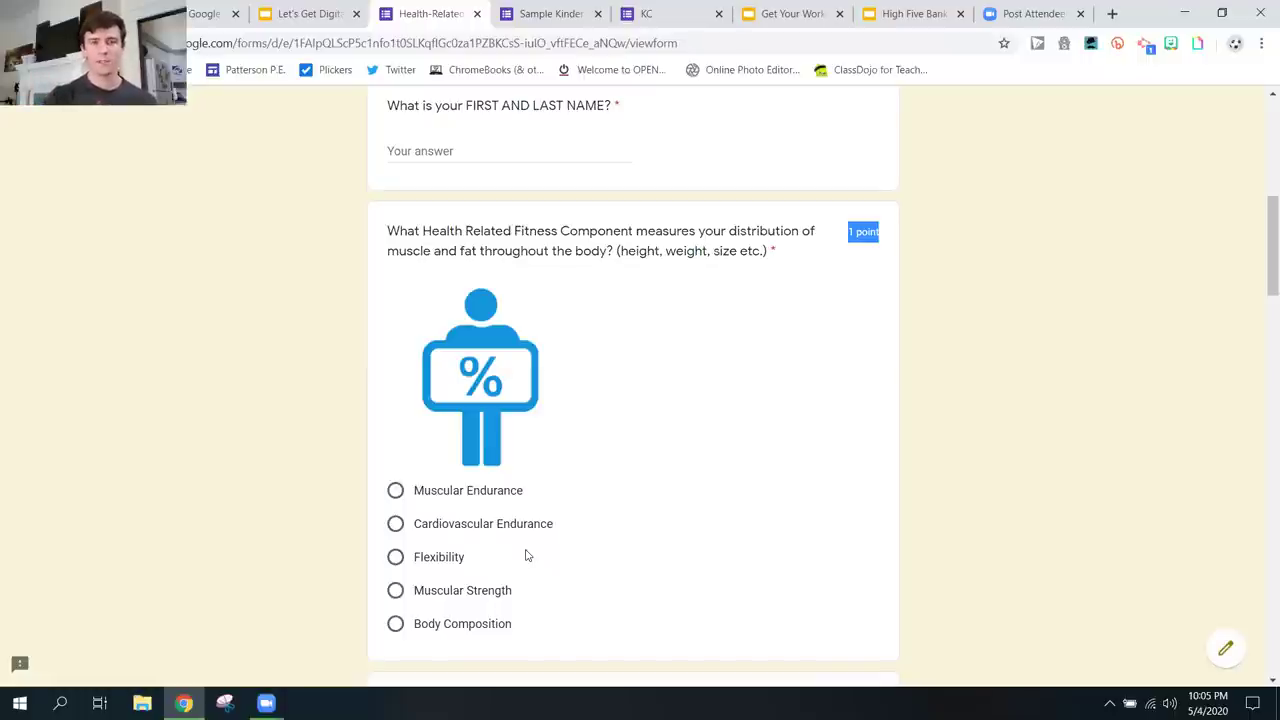
scroll(434, 497, down, 3)
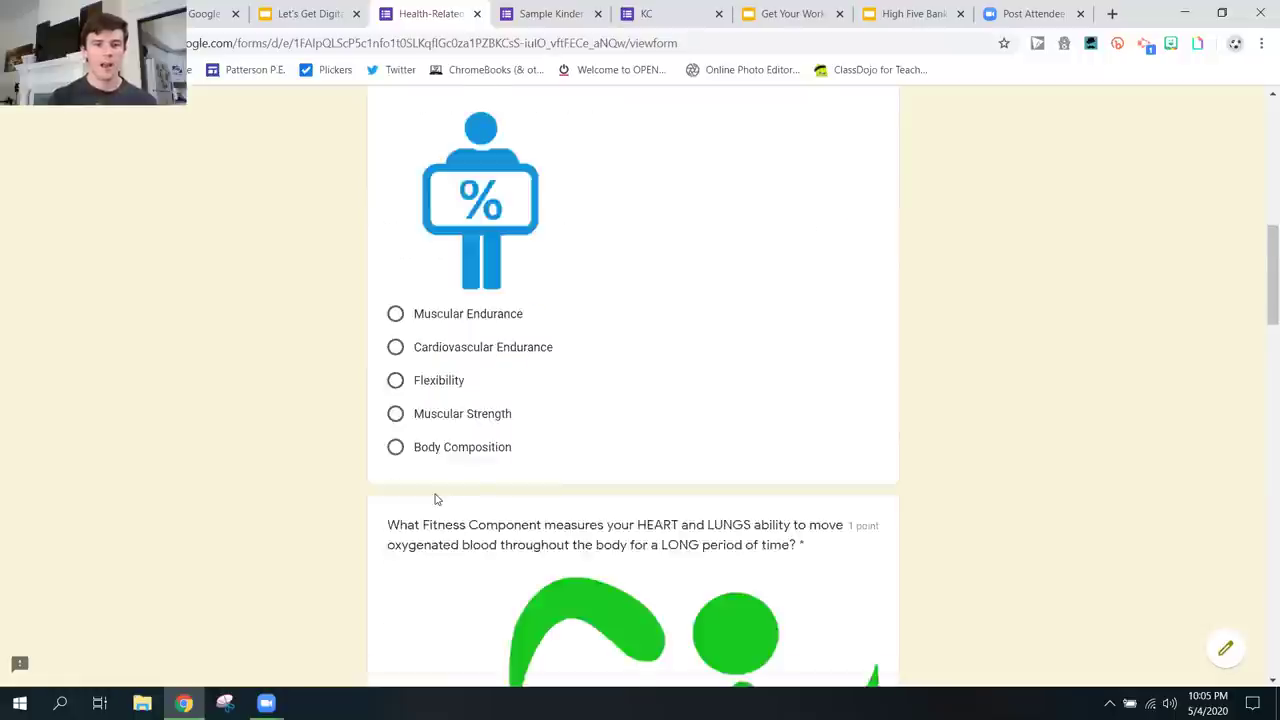
scroll(550, 465, down, 2)
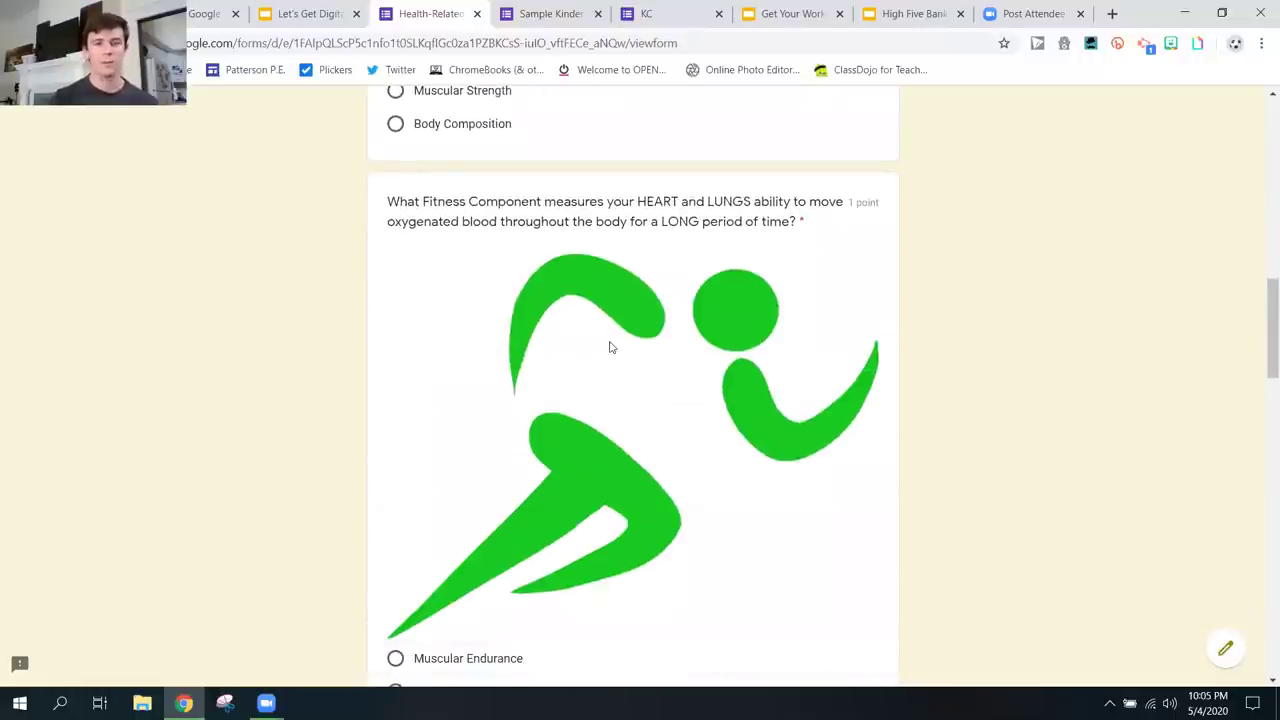
scroll(555, 368, down, 2)
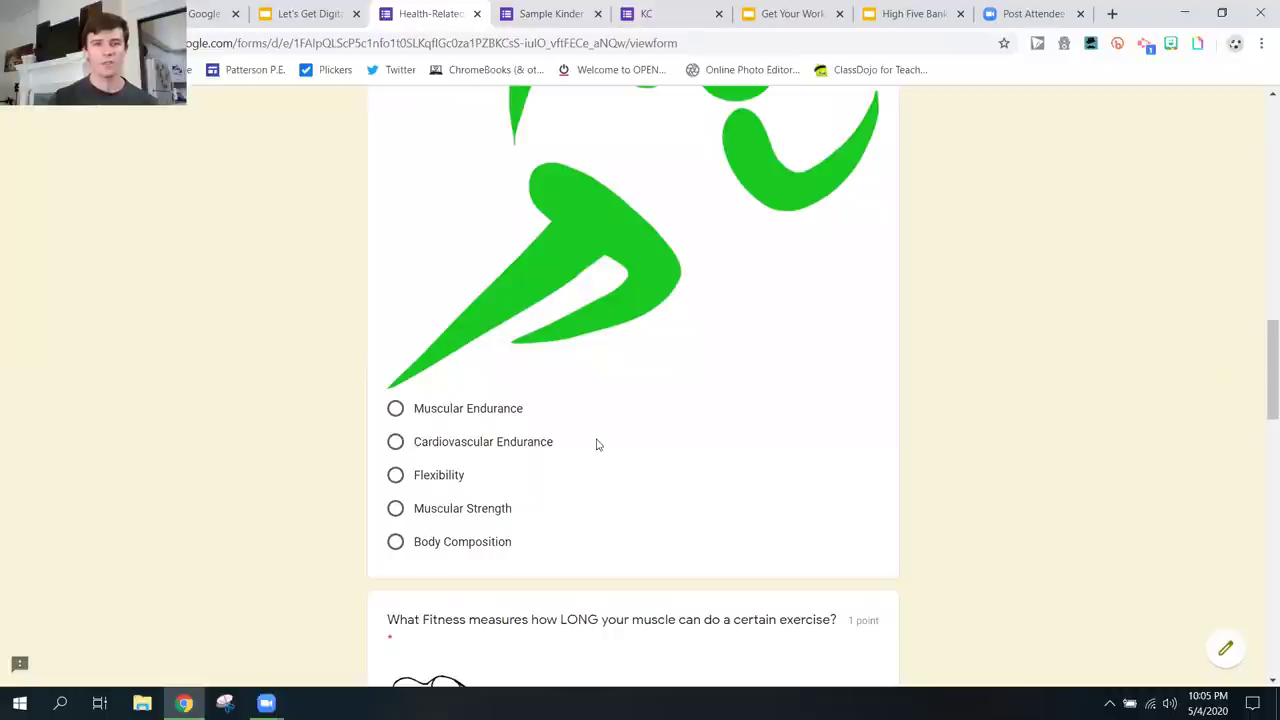
- Return to the Assessment & Grading slide, reveal the gradebook image and open its linked Gradebook Template spreadsheet
click(267, 11)
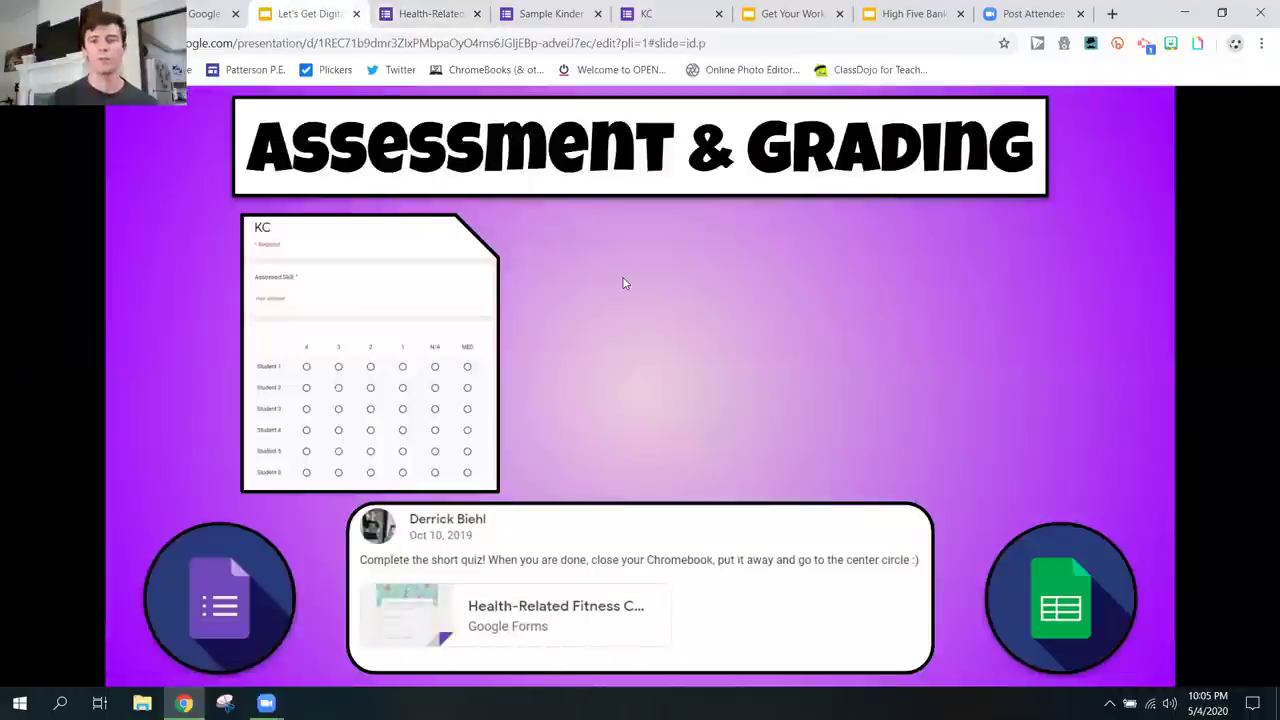
click(622, 283)
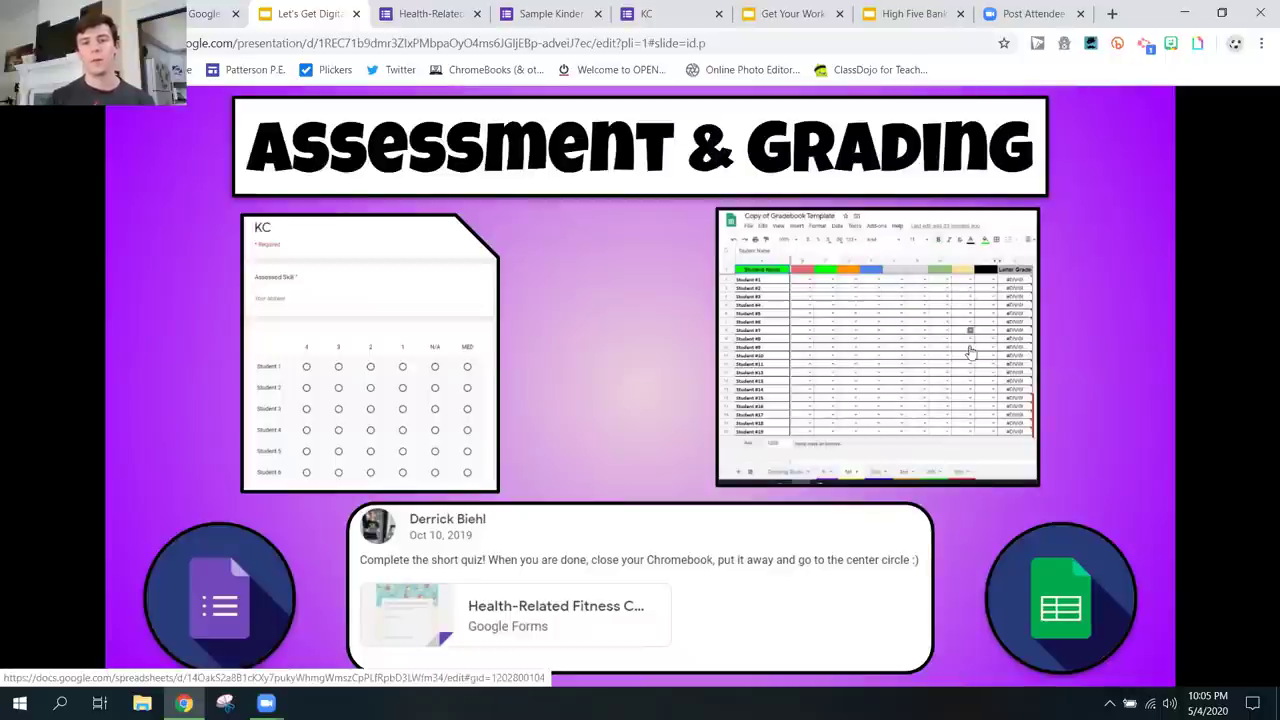
click(962, 358)
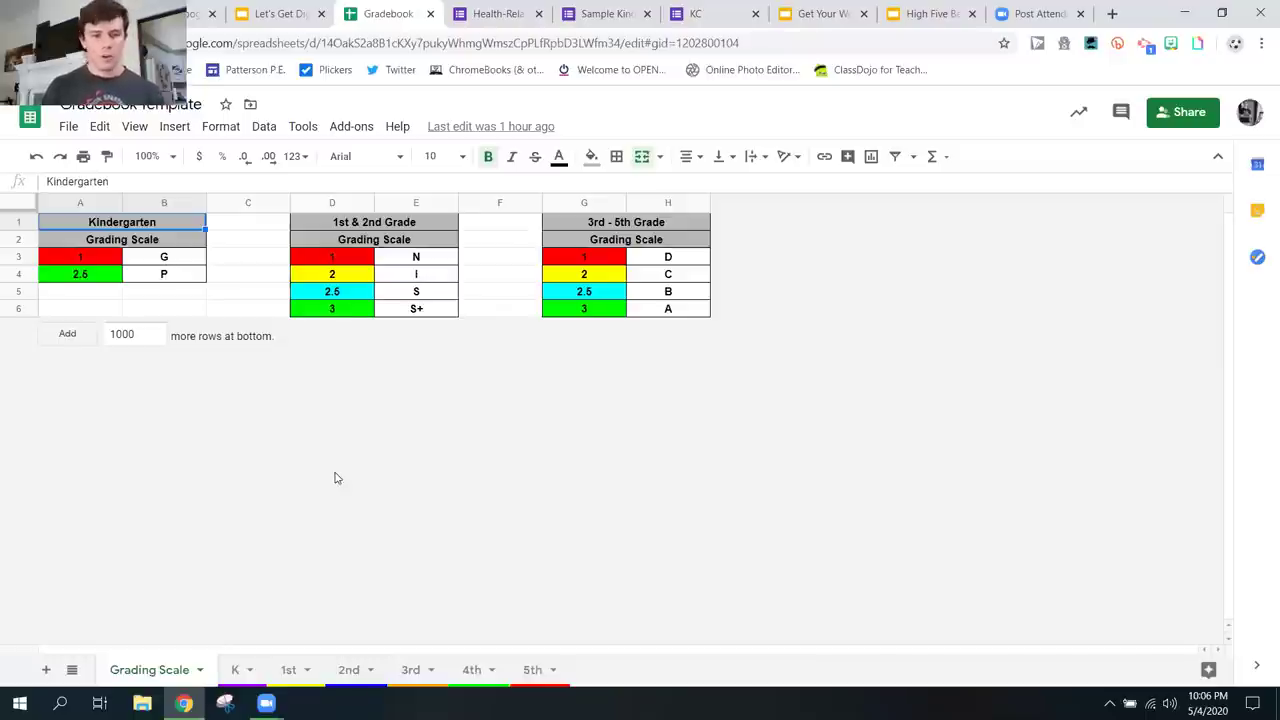
- On the 1st grade sheet, score Student #1 a 4 in column B and unhide the Overall Grade column
click(288, 672)
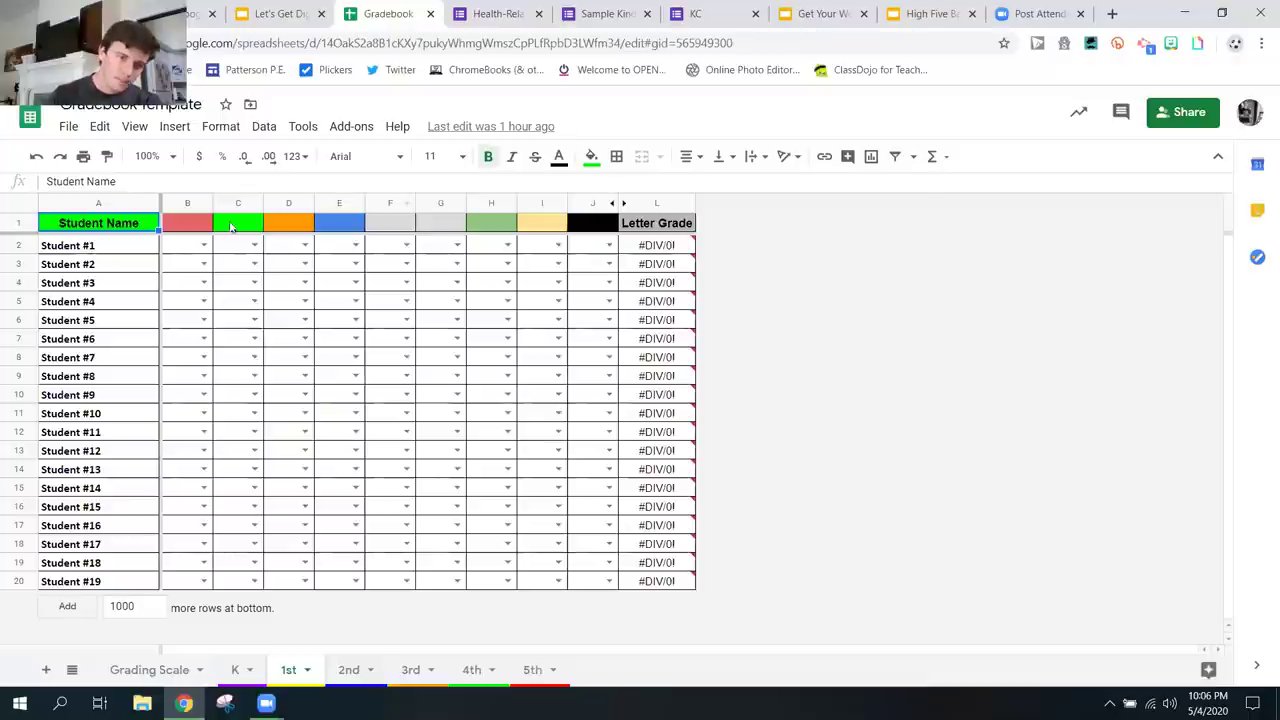
click(204, 245)
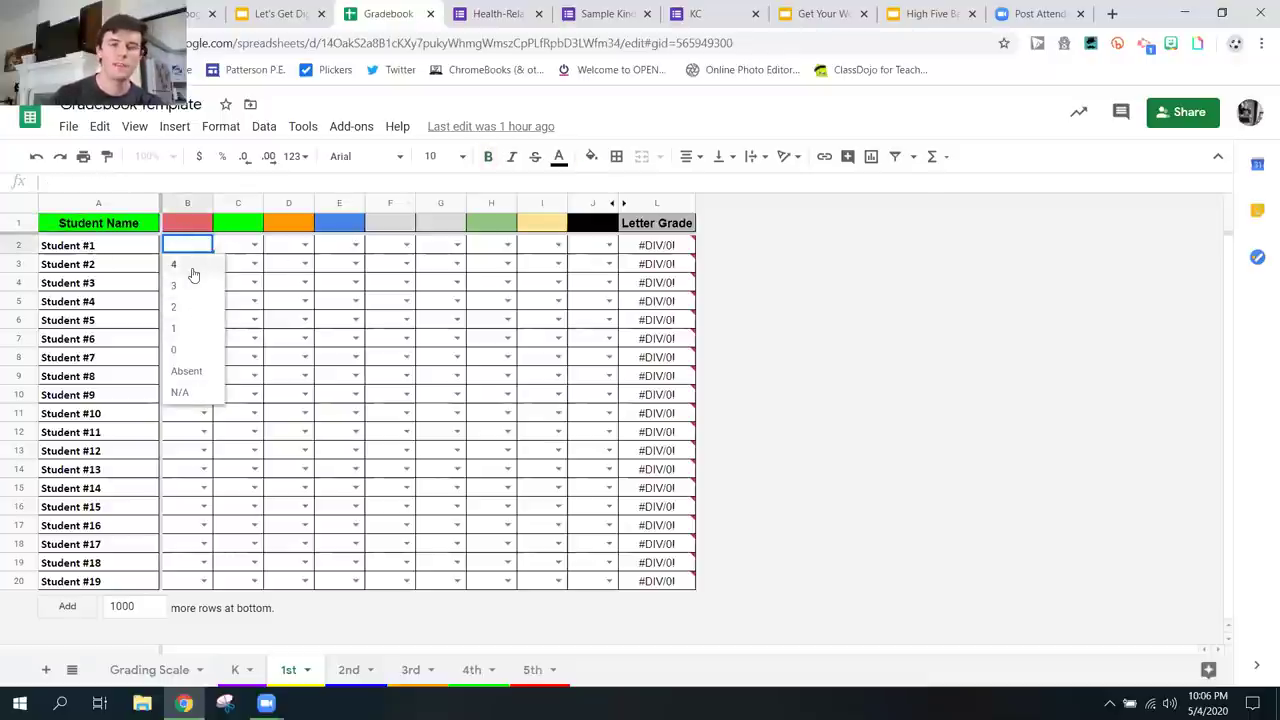
click(193, 272)
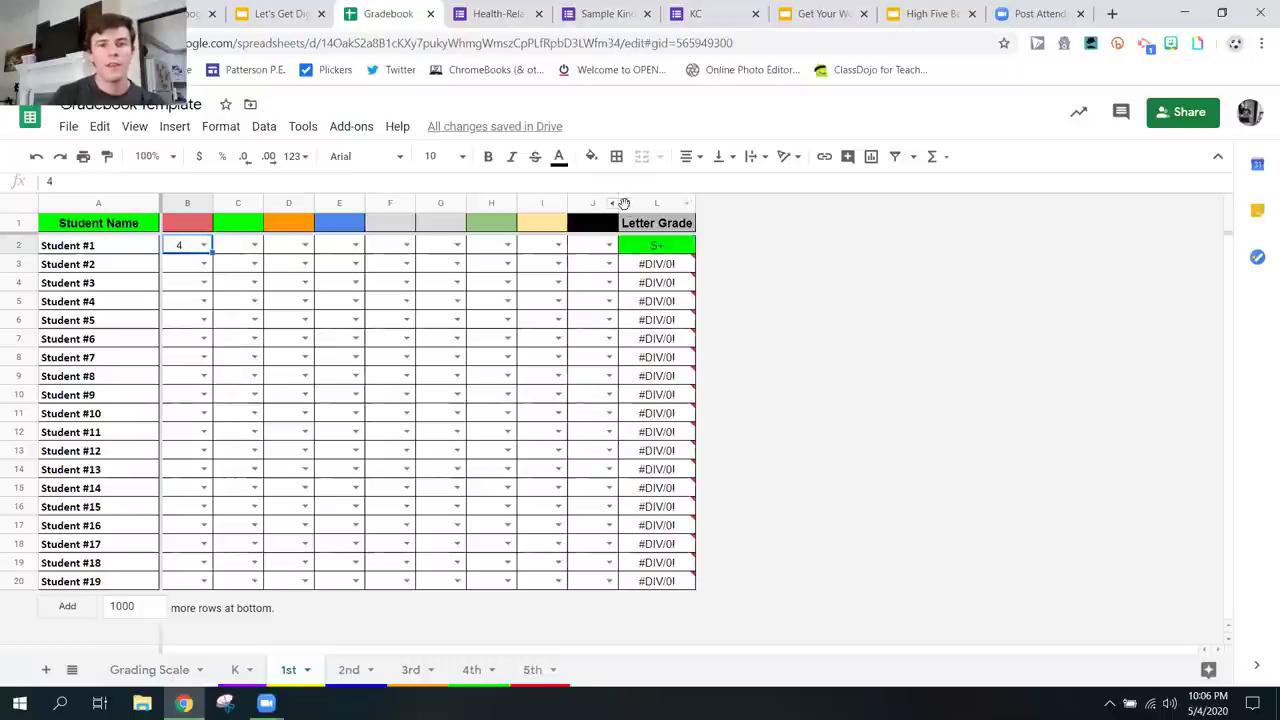
click(619, 203)
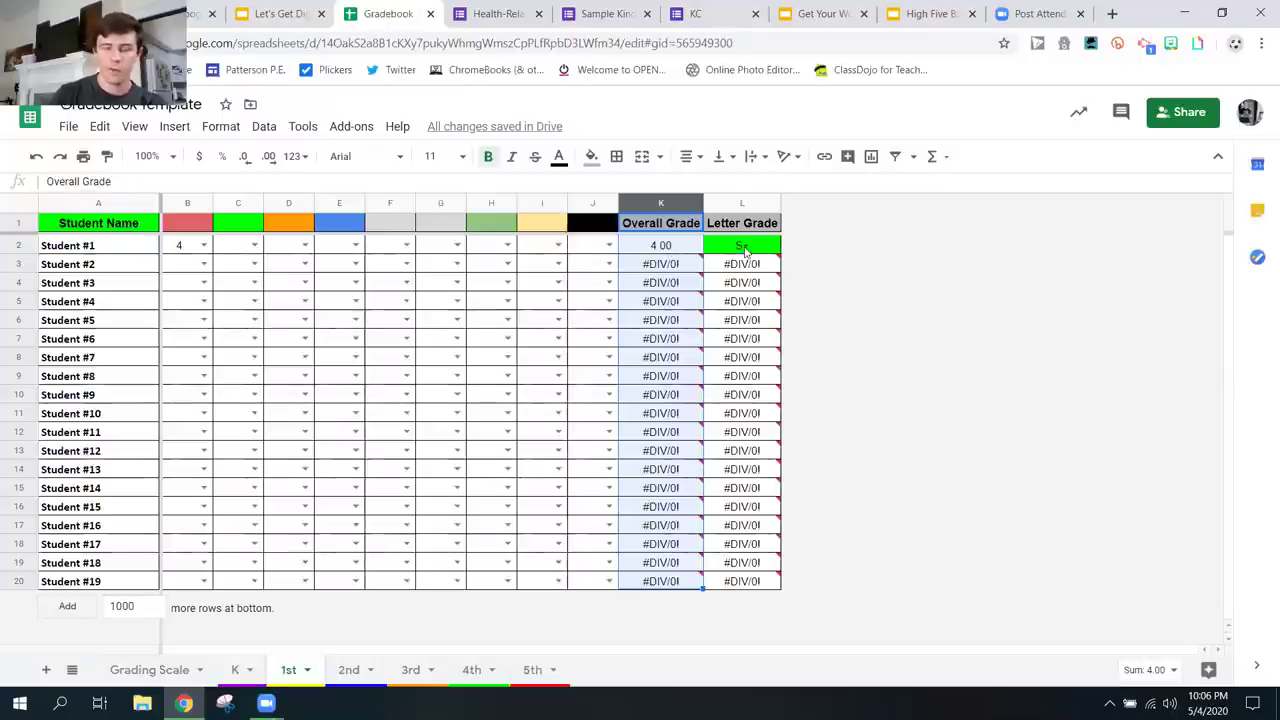
- Score Student #1 a 1 in the orange column D and a 0 in the blue column E
click(305, 245)
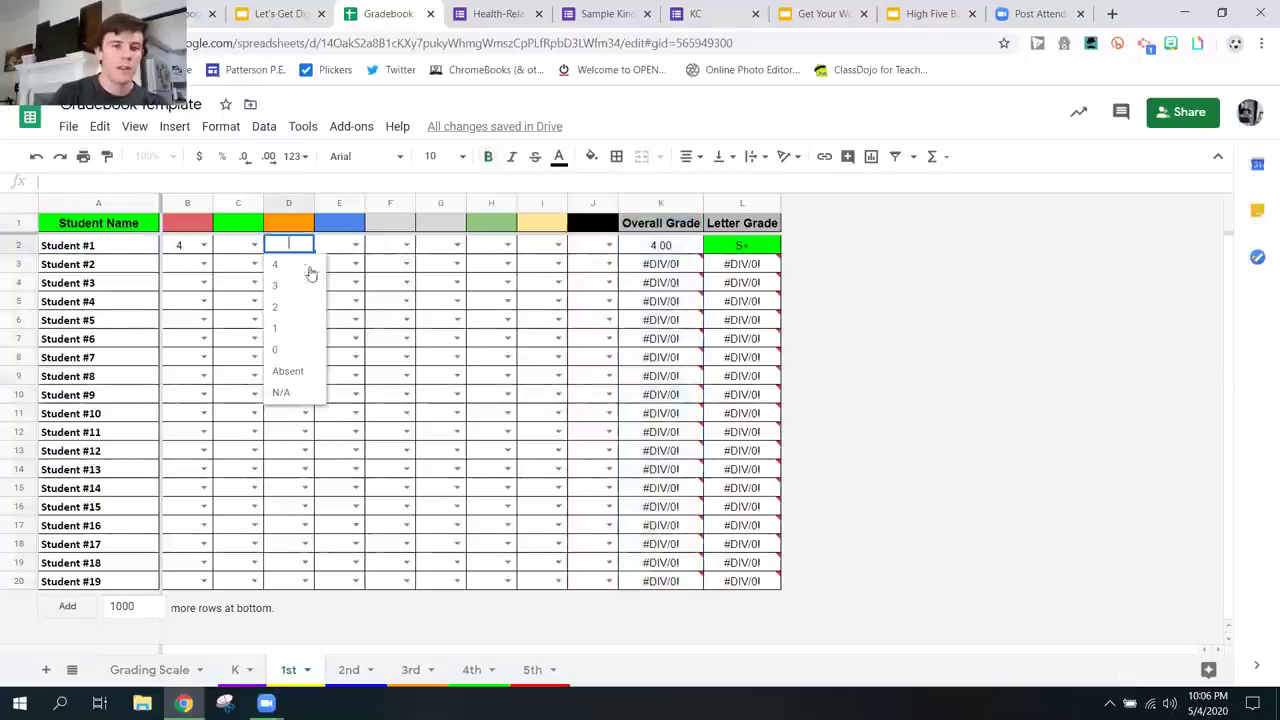
click(287, 333)
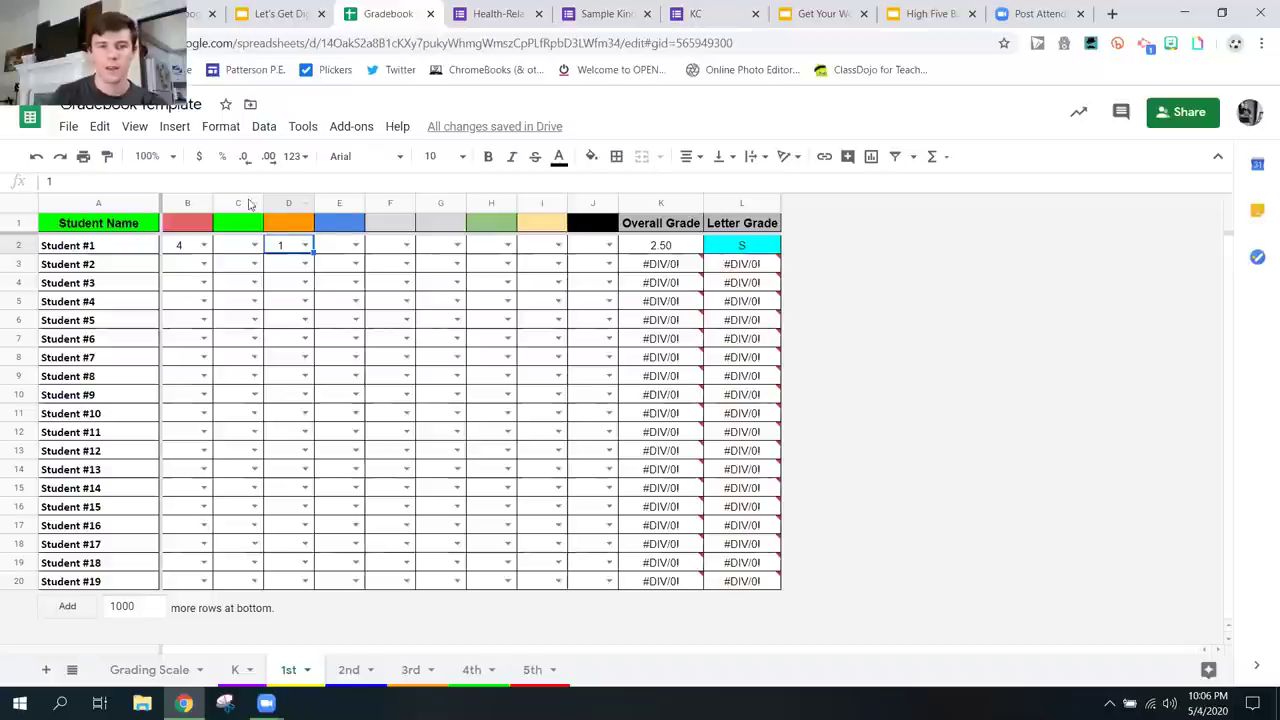
click(351, 242)
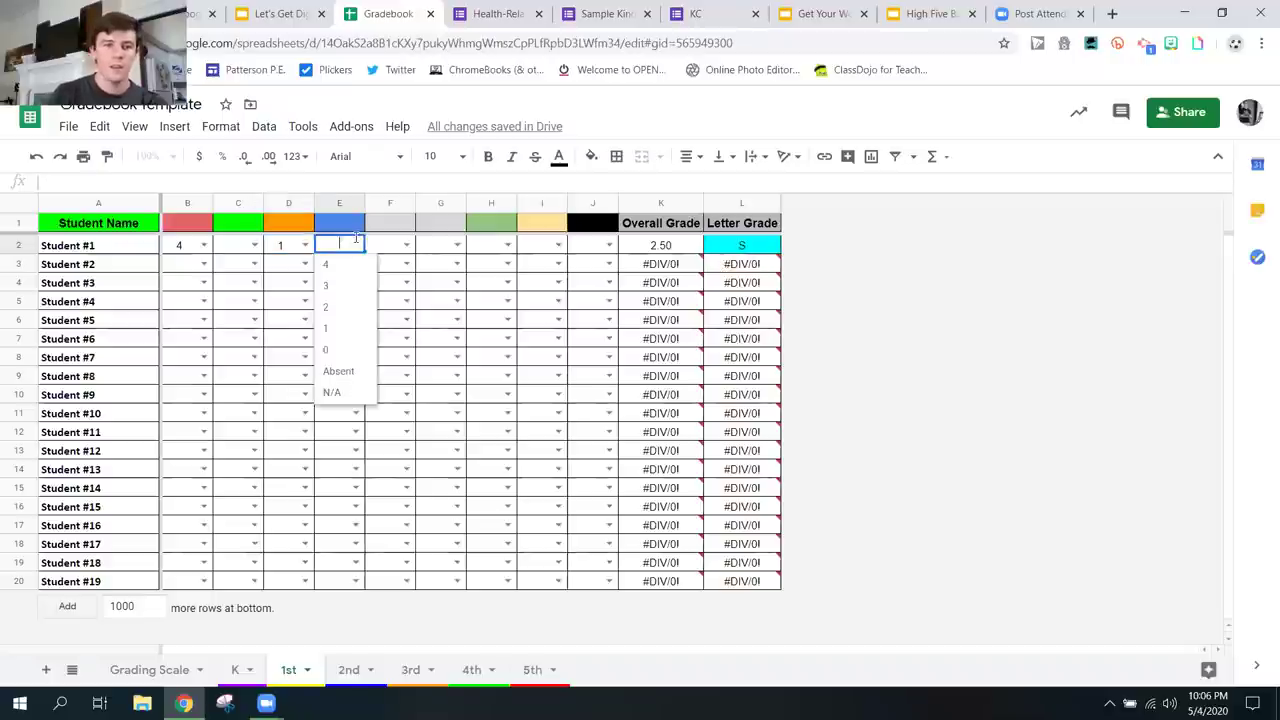
click(338, 350)
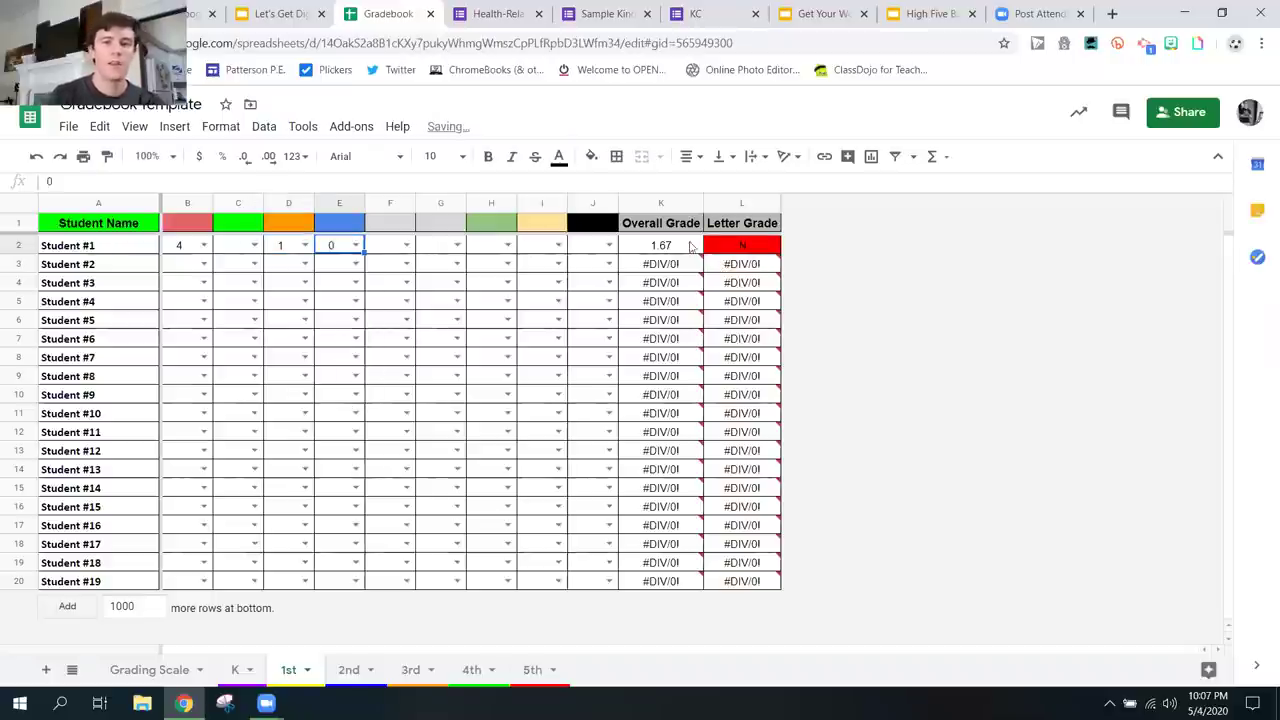
- Score Student #1 a 4 in each of columns G, H, I and J
click(457, 246)
click(458, 263)
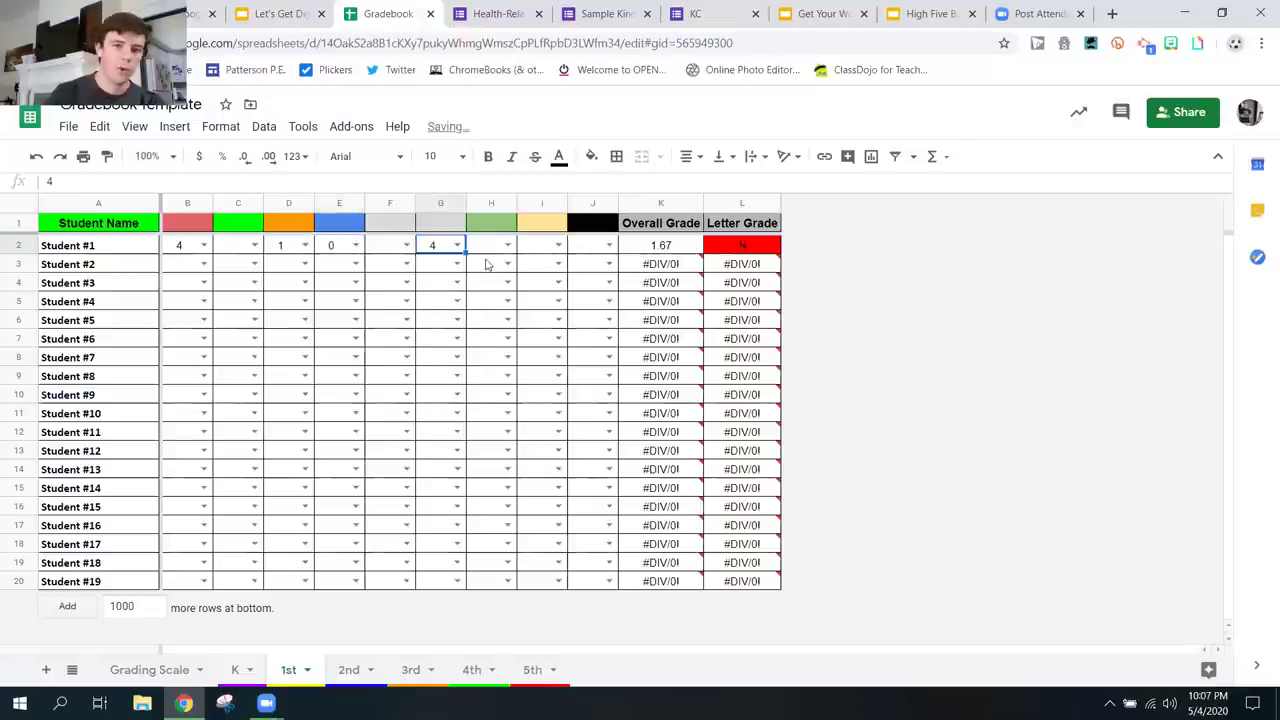
click(507, 245)
click(505, 268)
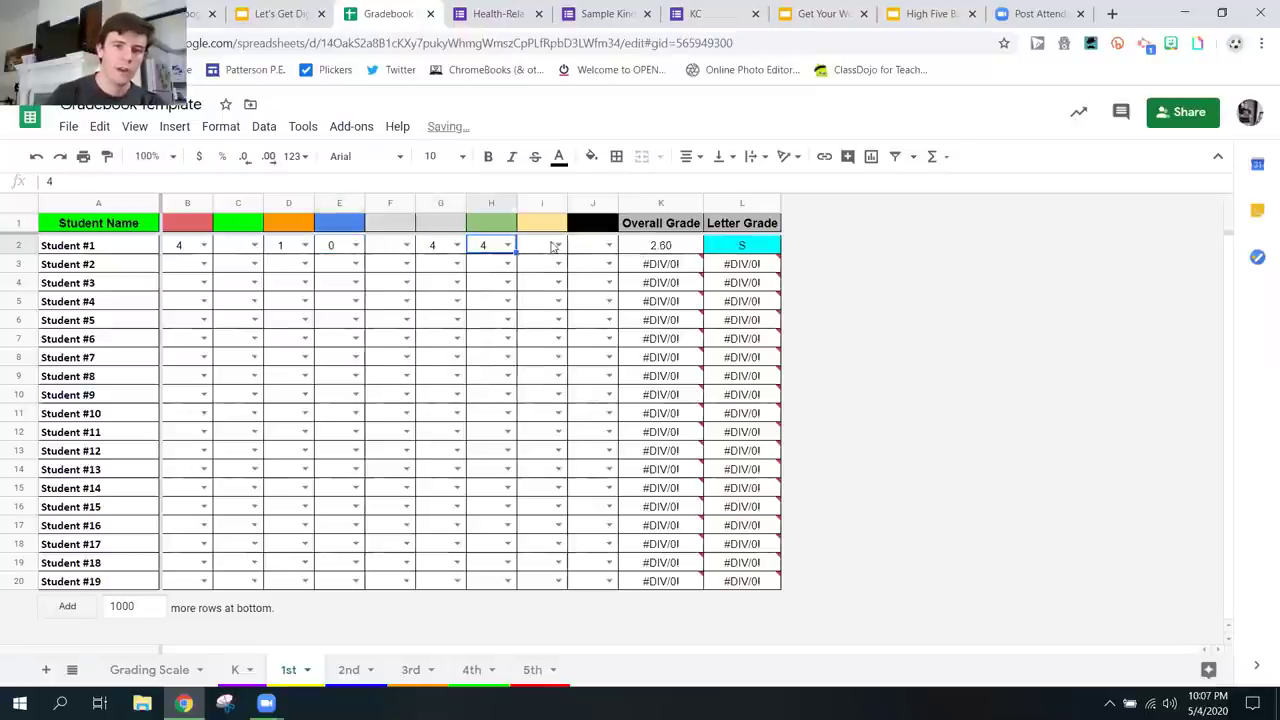
click(558, 246)
click(570, 265)
click(609, 246)
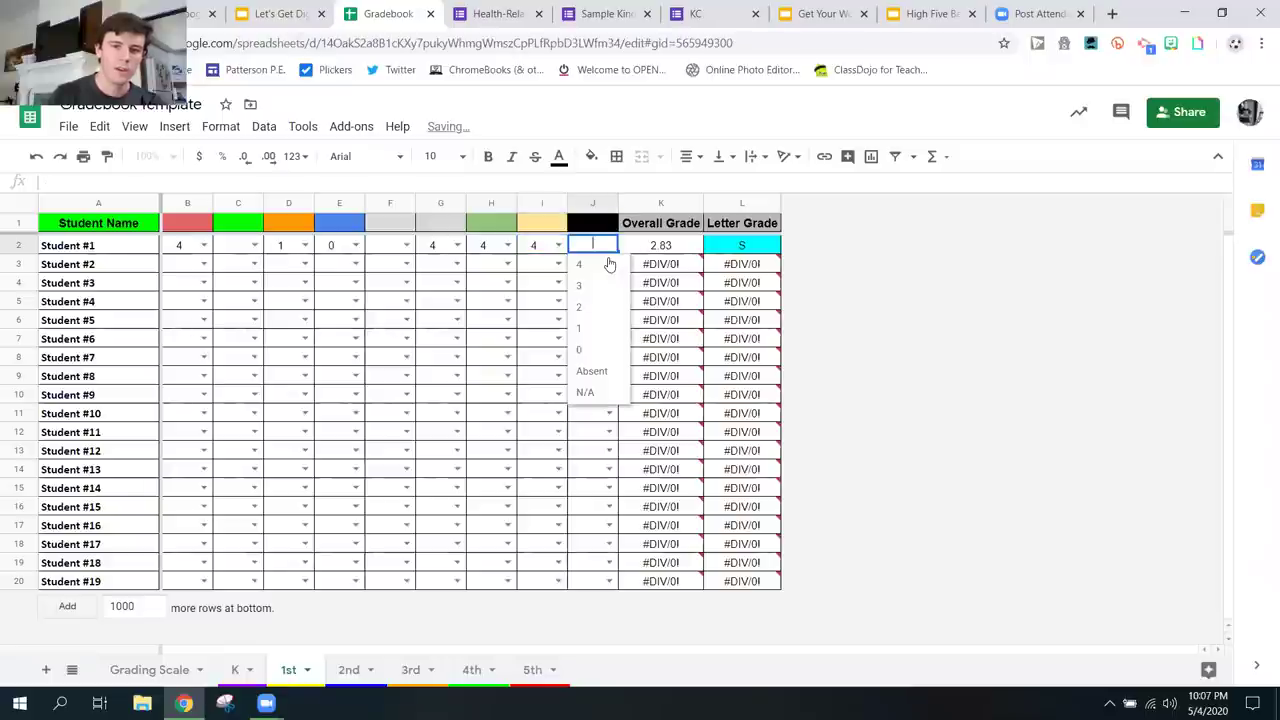
click(606, 265)
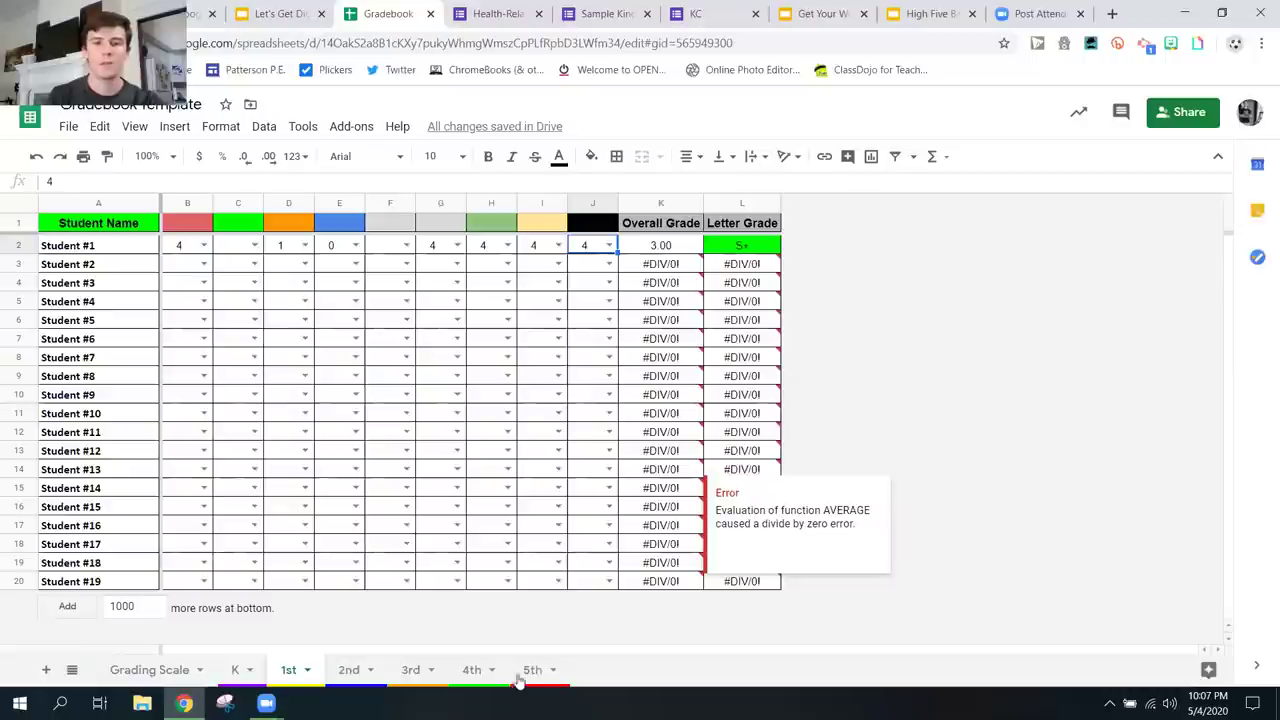
- Unhide the Overall Grade column on the 3rd grade sheet, and go back to the 1st grade sheet
click(413, 682)
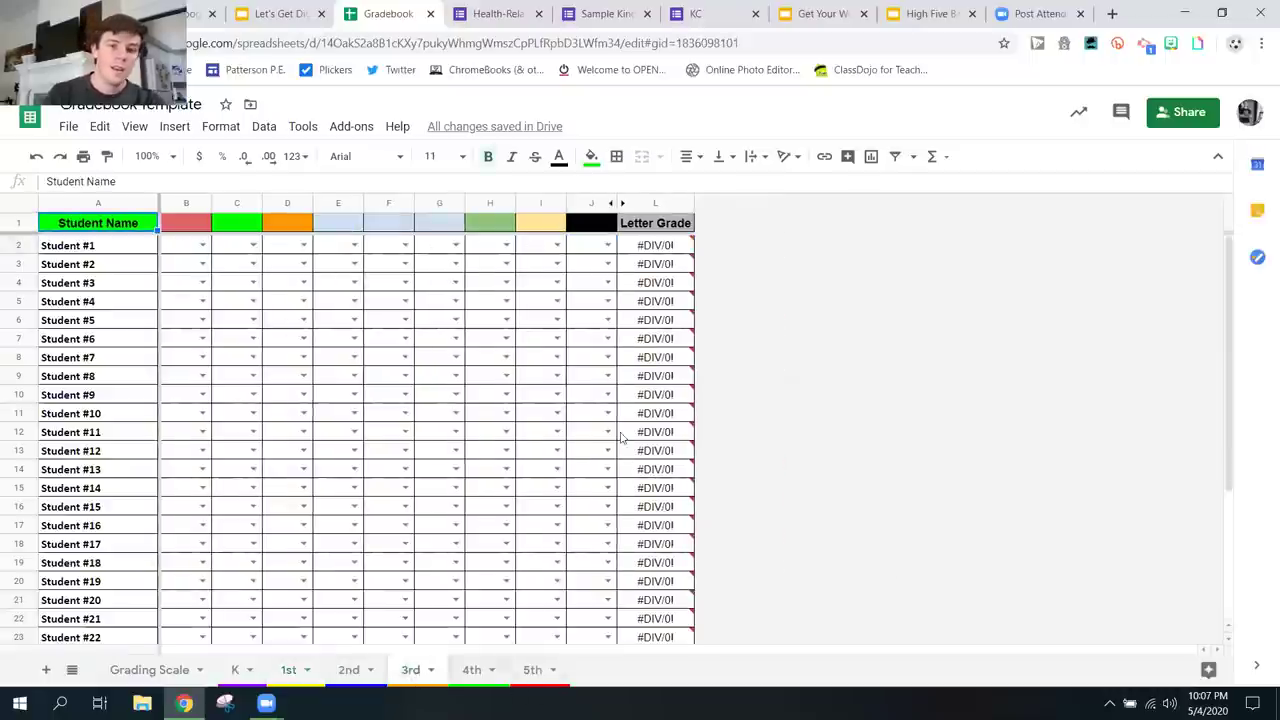
click(624, 204)
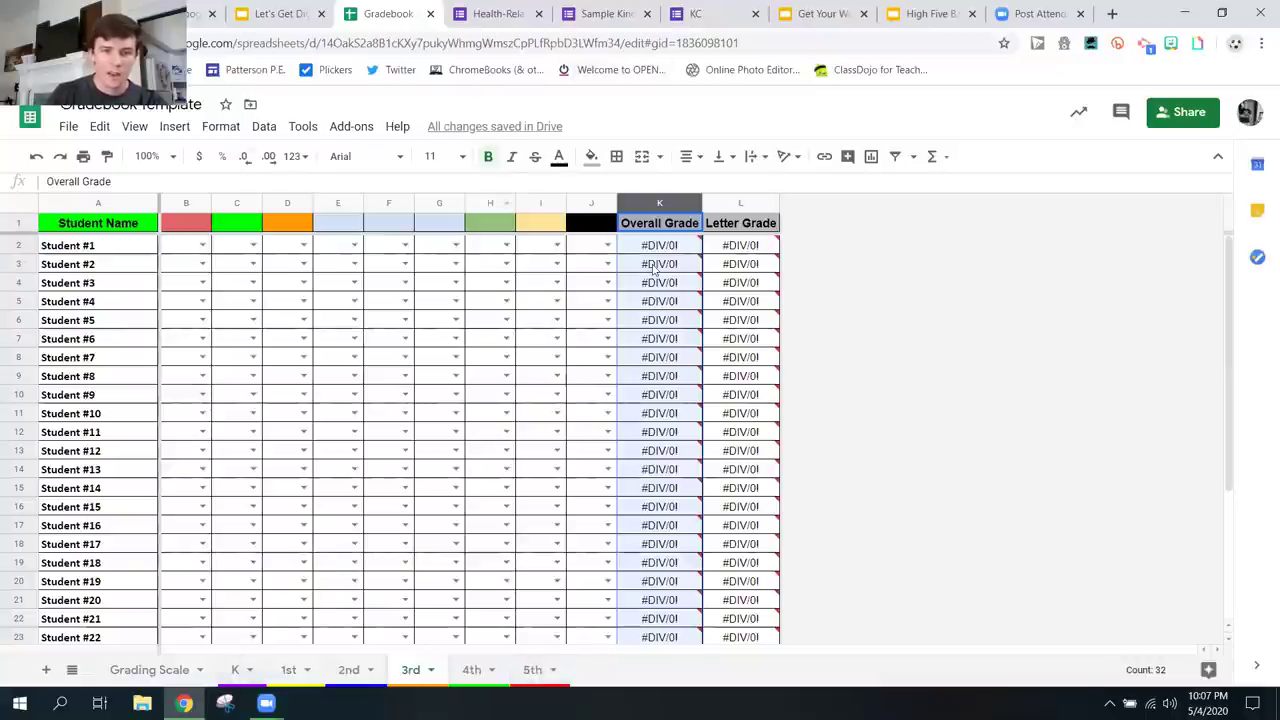
click(289, 670)
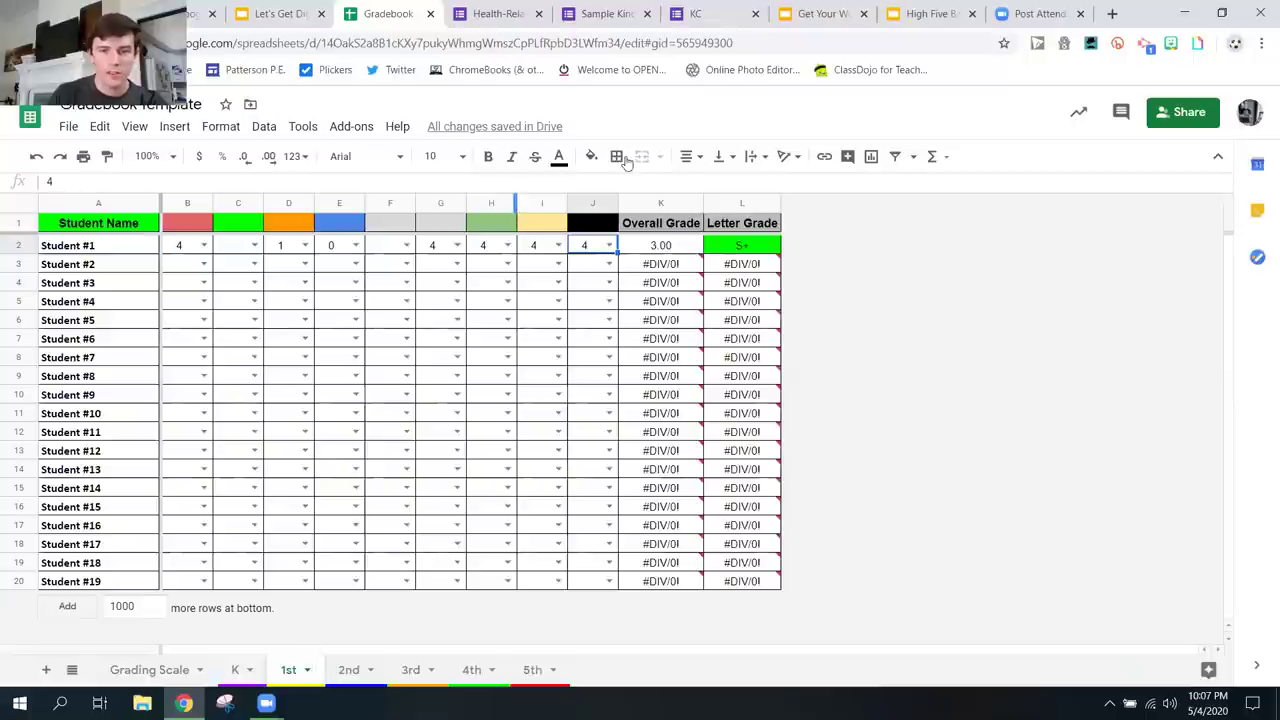
- Inspect the formulas behind Student #1's Overall Grade and Letter Grade on the 1st grade sheet
mouse_move(688, 263)
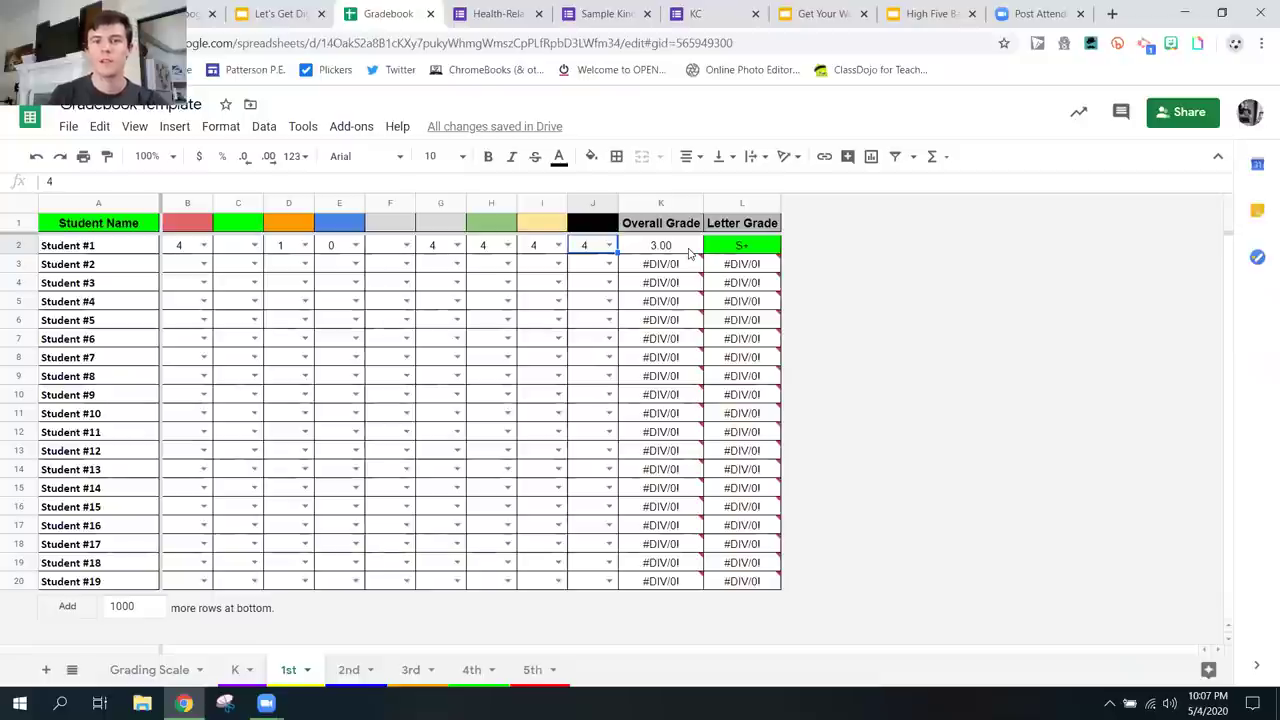
click(688, 252)
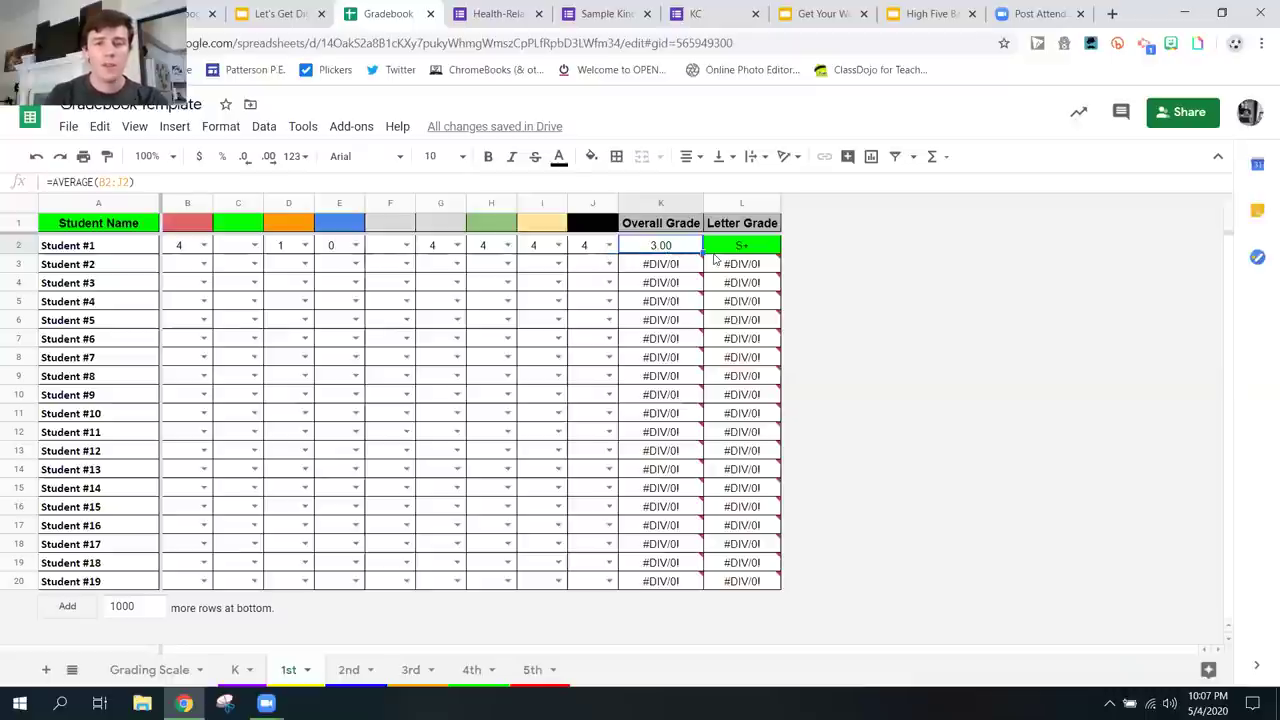
click(743, 251)
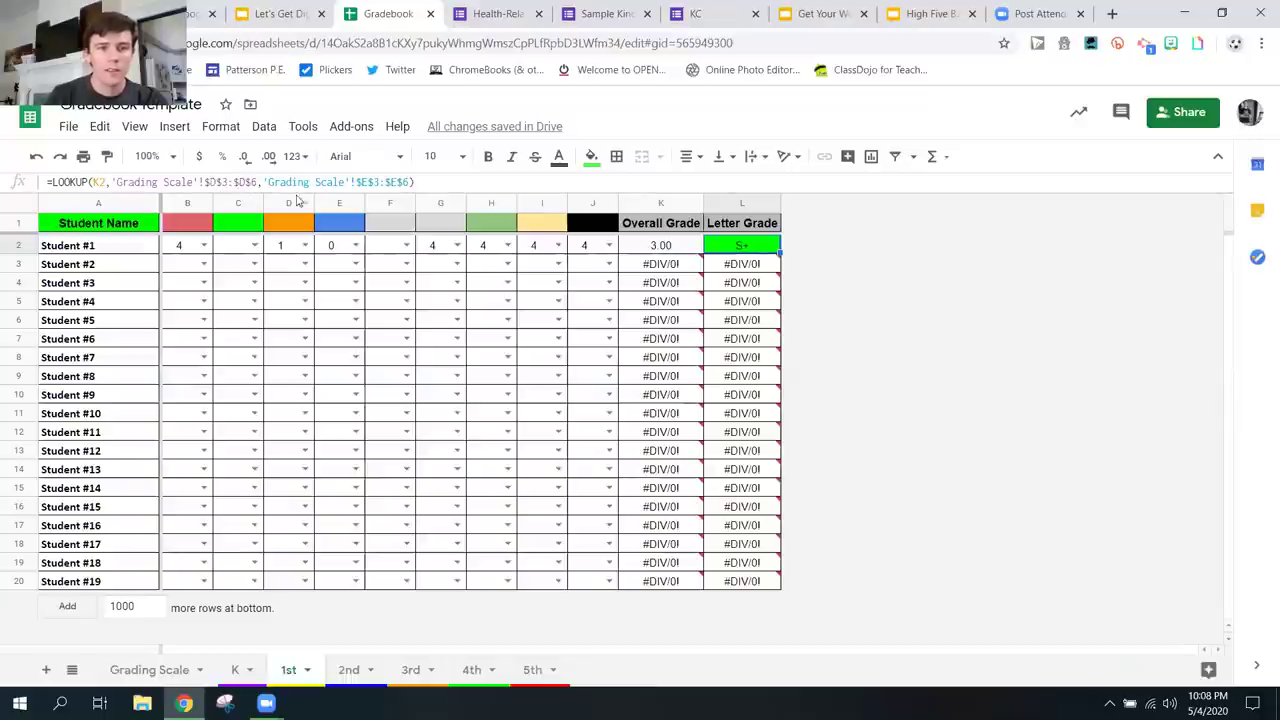
- Check the 1st & 2nd Grade scale on the Grading Scale sheet, return to the 1st grade sheet, and switch to the Google Slides presentation
click(150, 672)
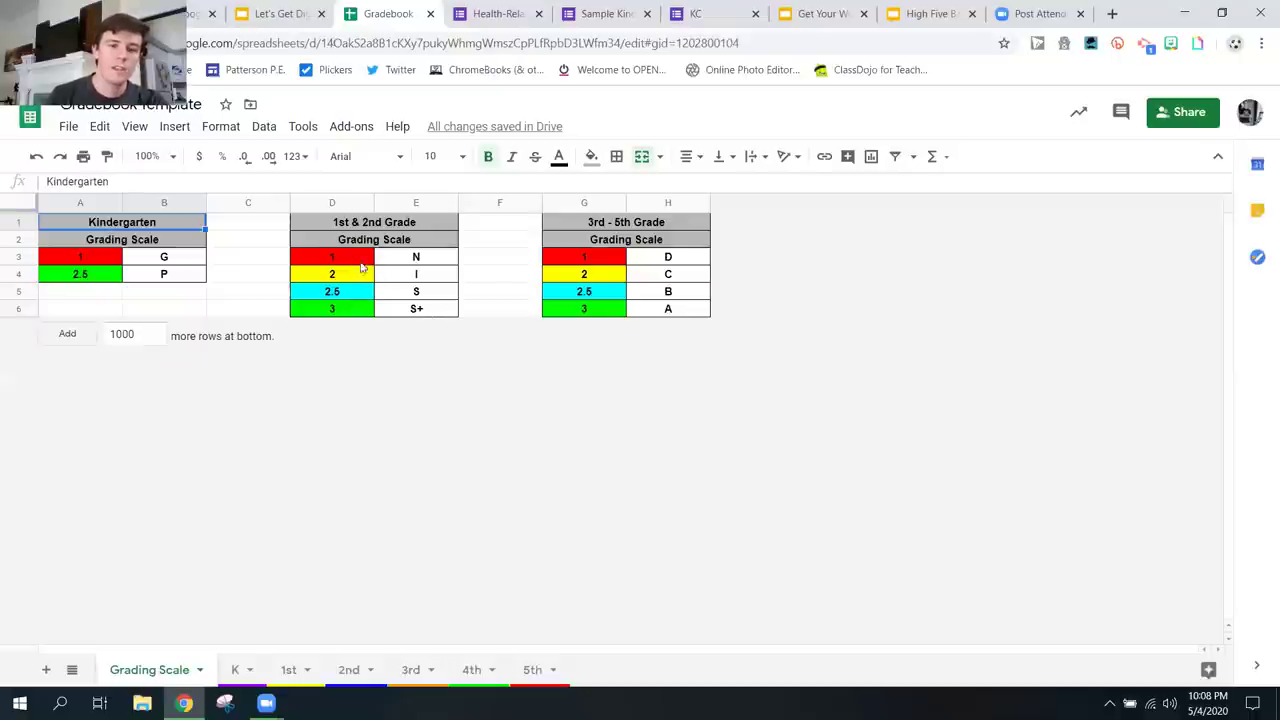
click(306, 670)
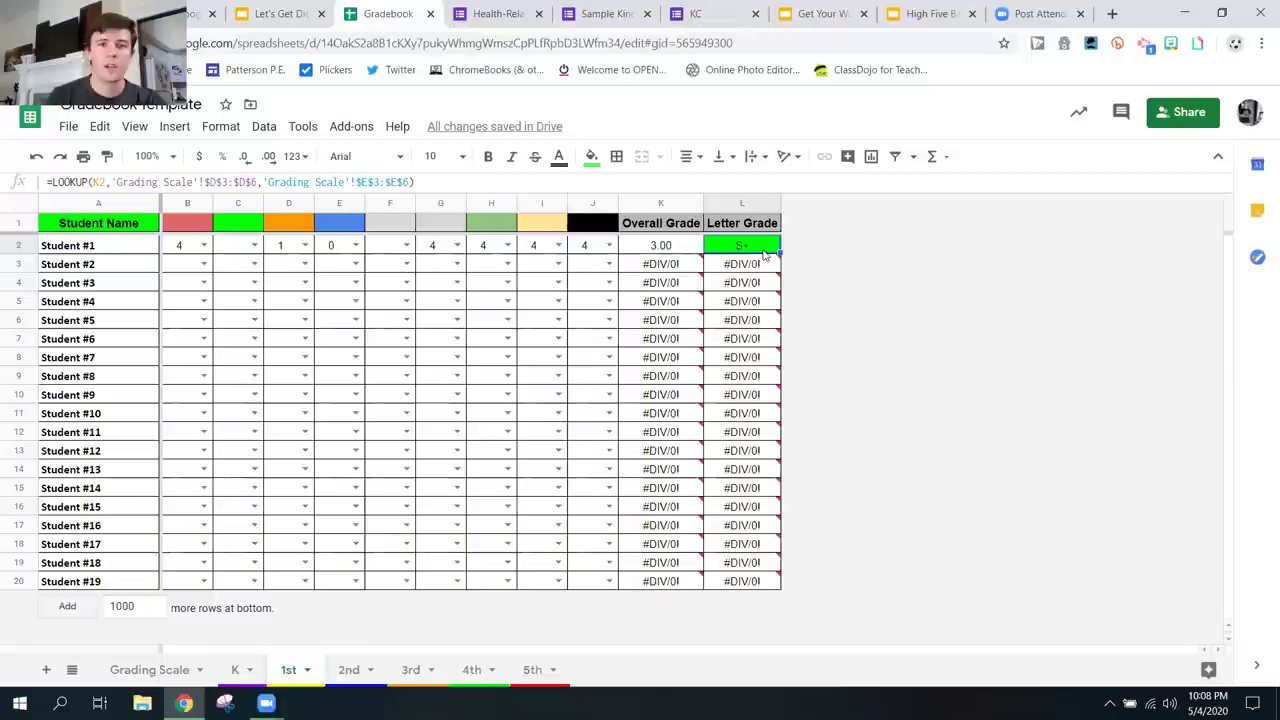
mouse_move(755, 268)
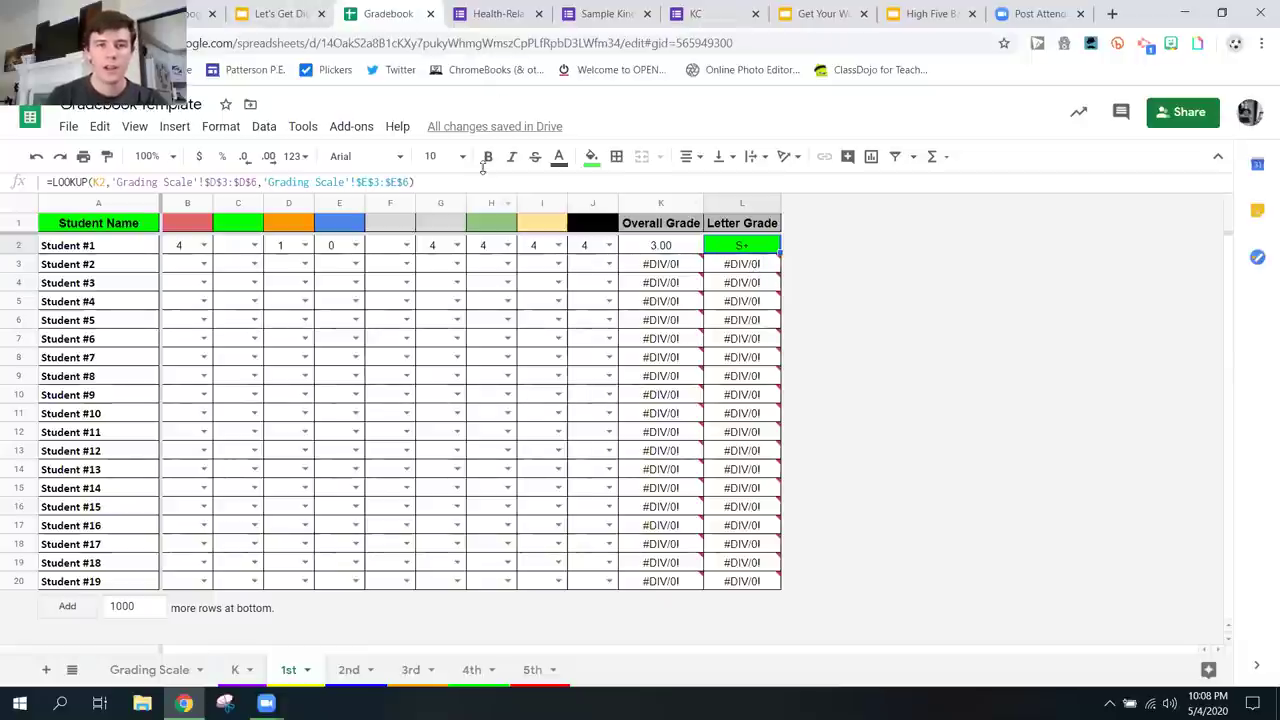
click(262, 14)
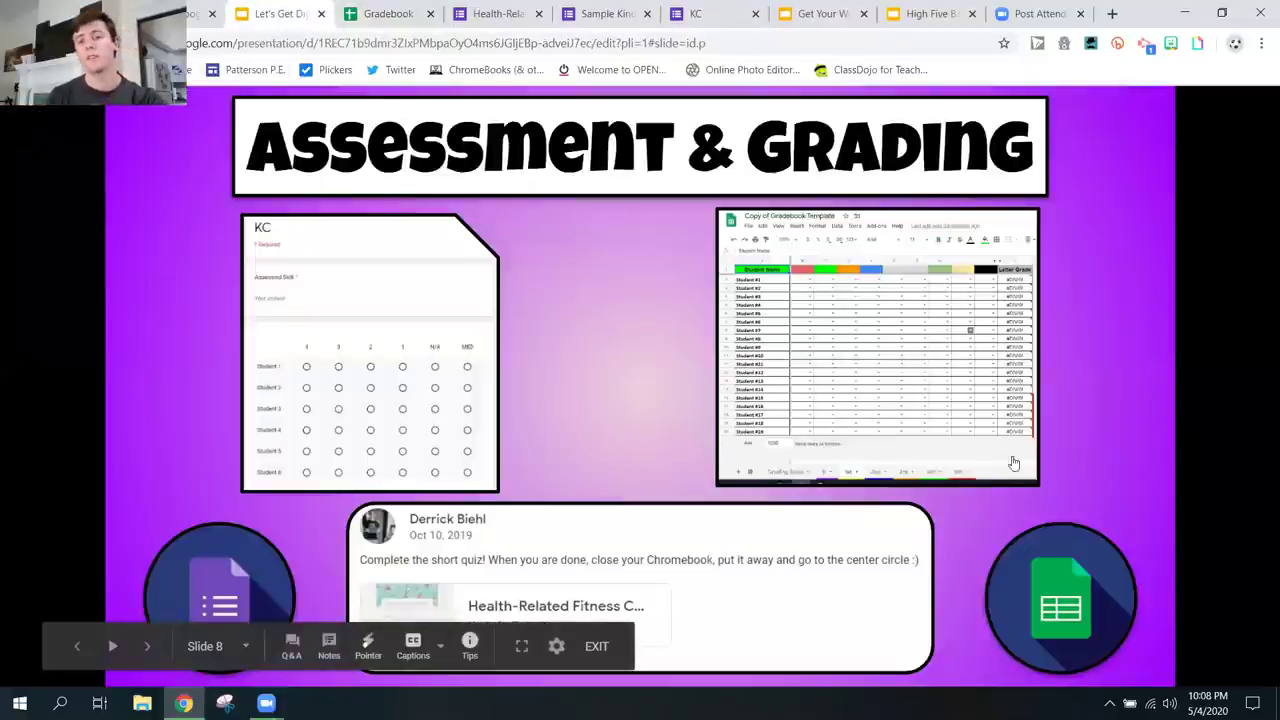